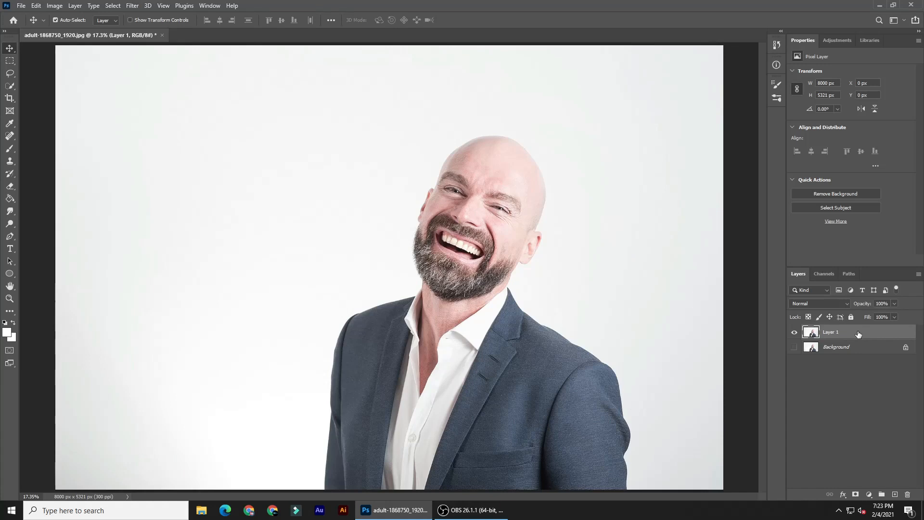
# Duplicate Layer 1 and apply Smart Sharpen to the copy: amount 240%, radius 3.0 px, reduce noise 30%, remove Gaussian Blur.
pyautogui.hotkey('ctrl', 'j')
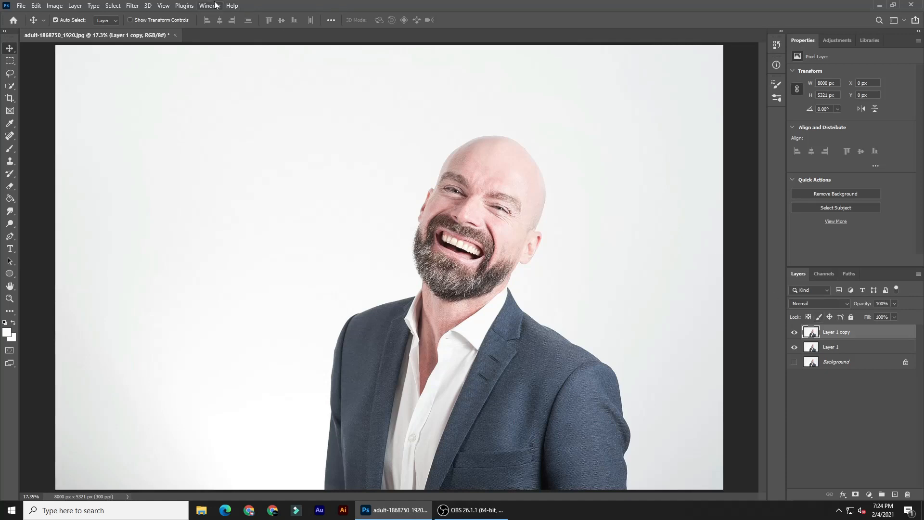
pyautogui.click(134, 7)
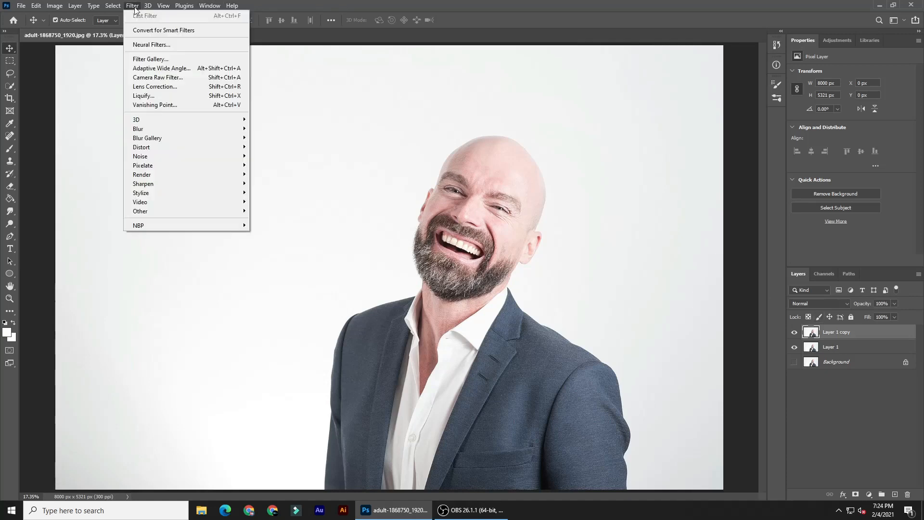
pyautogui.moveTo(168, 183)
pyautogui.click(270, 220)
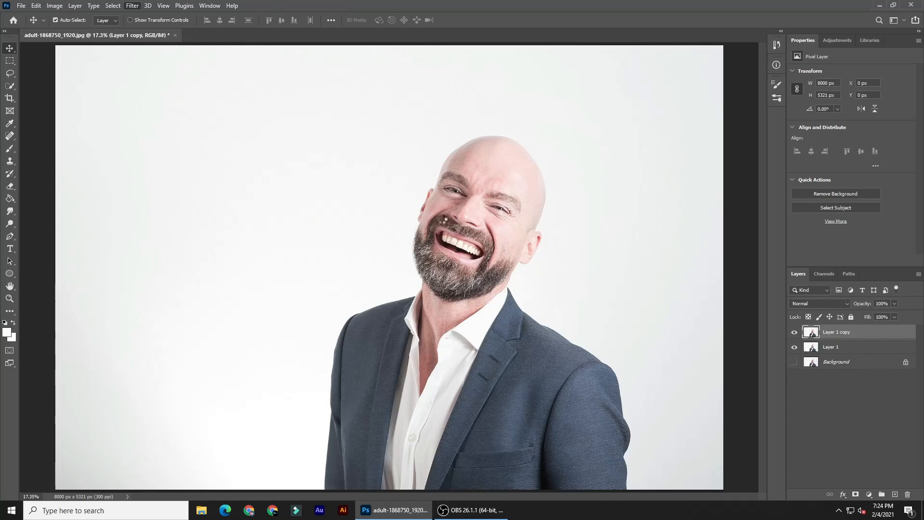
pyautogui.doubleClick(564, 153)
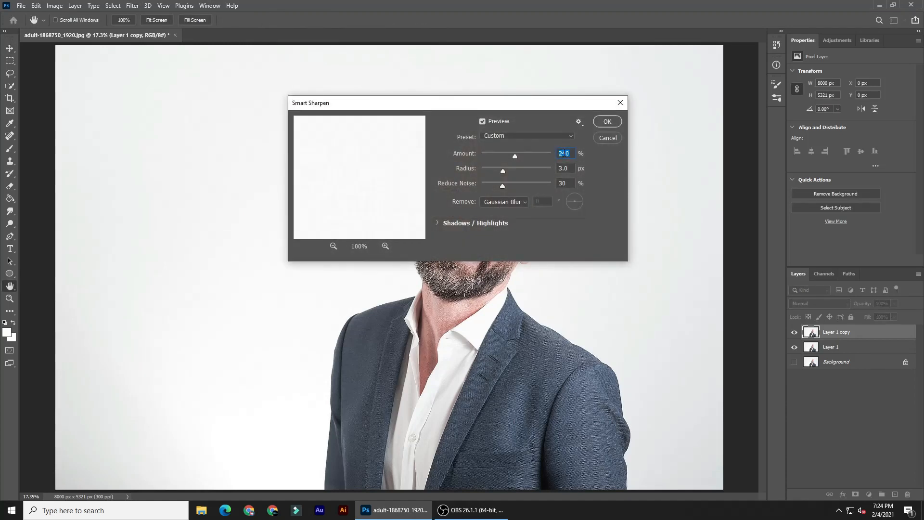
pyautogui.doubleClick(556, 169)
pyautogui.doubleClick(554, 183)
pyautogui.click(522, 203)
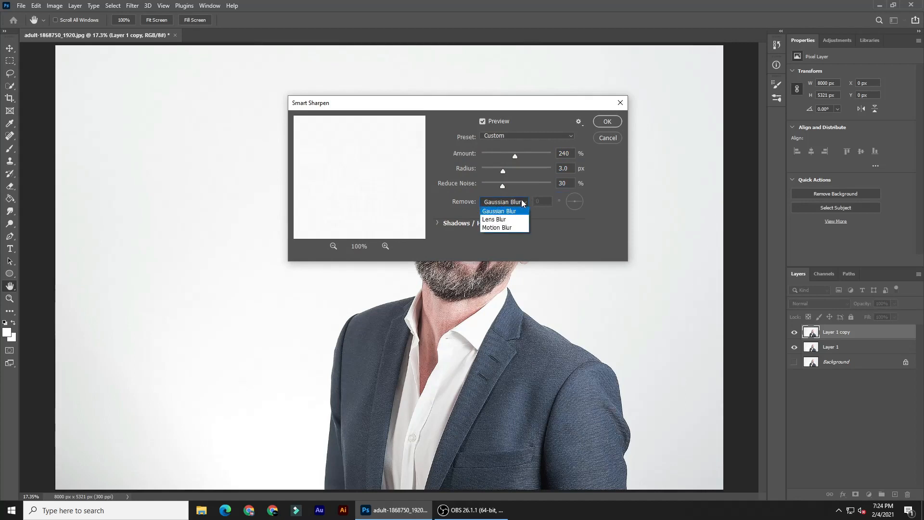
pyautogui.click(525, 200)
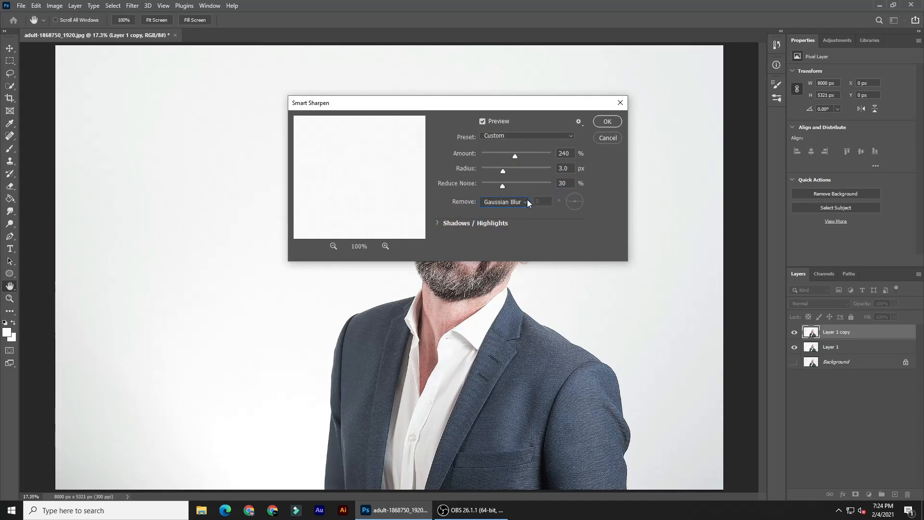
pyautogui.click(608, 121)
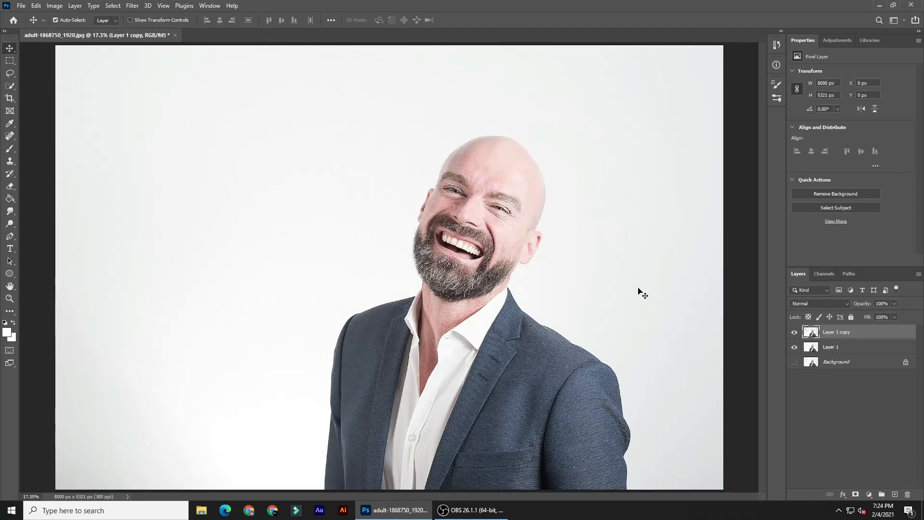
pyautogui.click(794, 333)
pyautogui.click(794, 332)
# Apply the Stylize Diffuse filter to Layer 1 copy in Anisotropic mode.
pyautogui.click(130, 6)
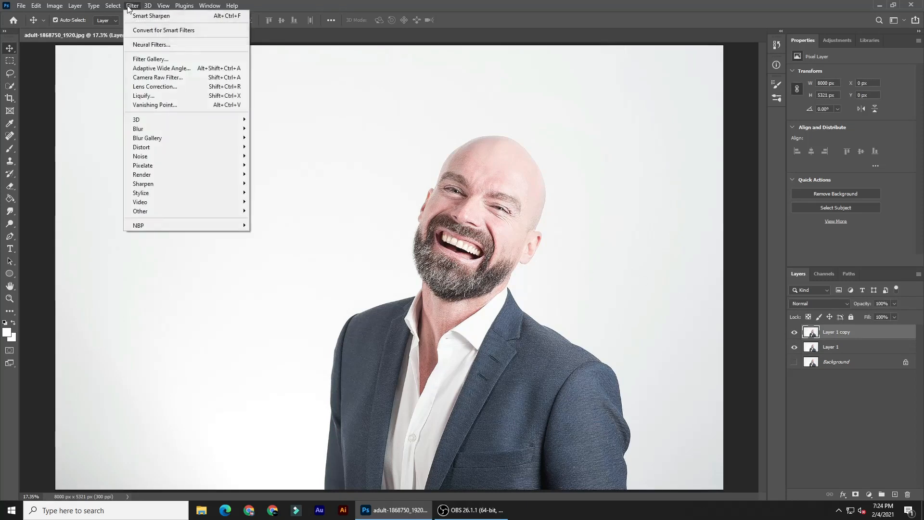
pyautogui.moveTo(168, 194)
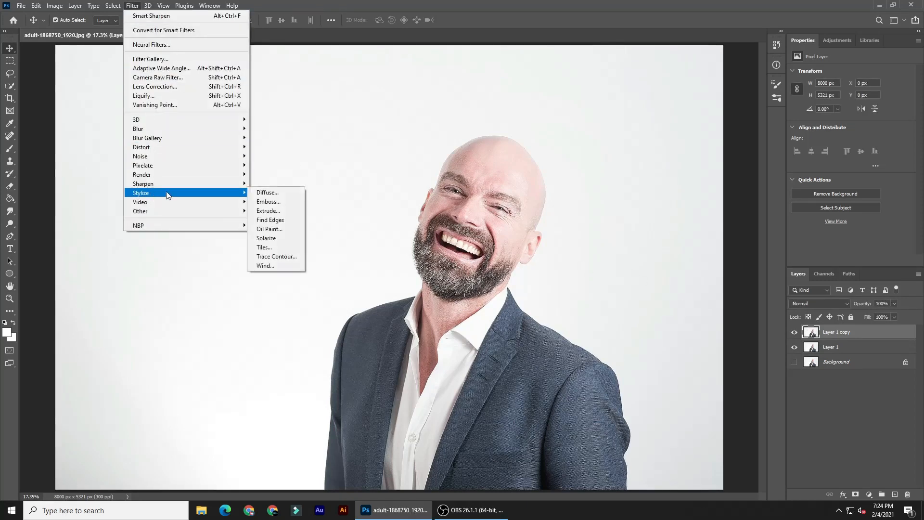
pyautogui.click(267, 192)
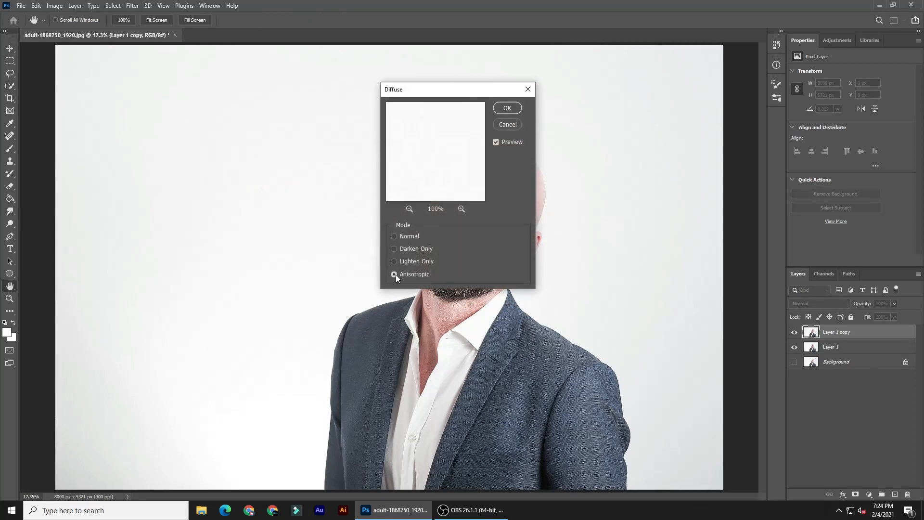
pyautogui.click(507, 108)
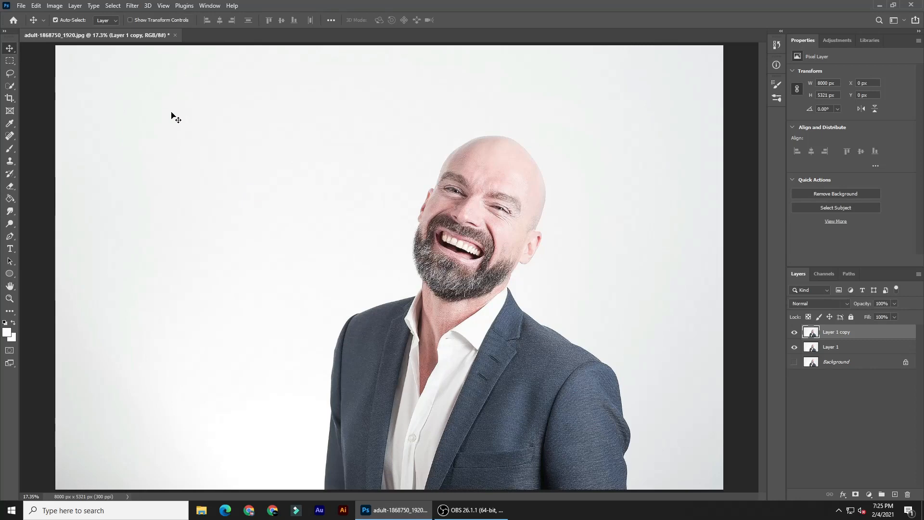
# Rotate the canvas 90° clockwise and reapply the Diffuse filter to Layer 1 copy.
pyautogui.click(55, 5)
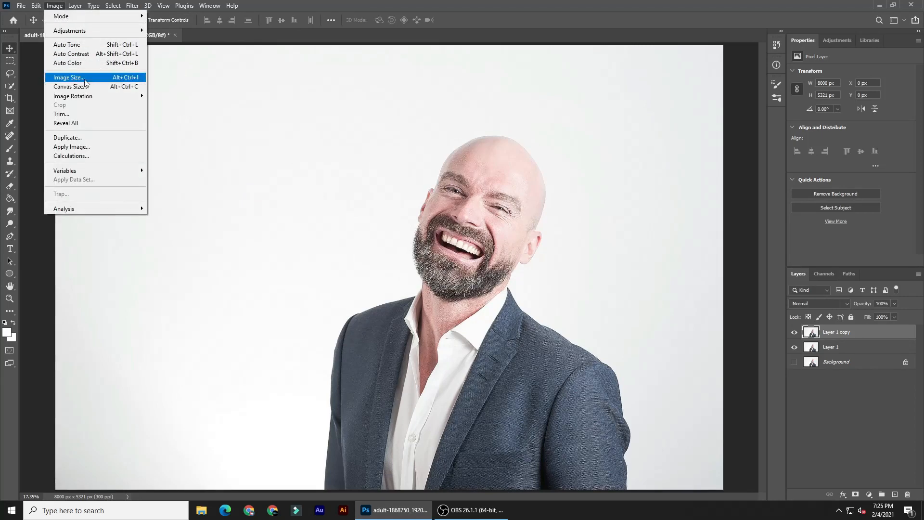
pyautogui.moveTo(87, 96)
pyautogui.click(172, 104)
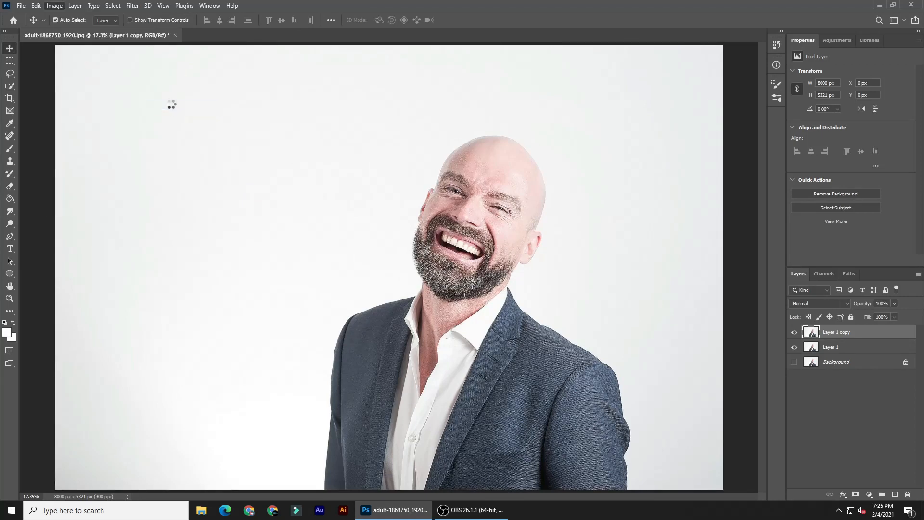
pyautogui.click(134, 6)
pyautogui.click(135, 7)
# Rotate the canvas another 90° clockwise, turning the portrait upside down, and reapply the Diffuse filter.
pyautogui.click(54, 6)
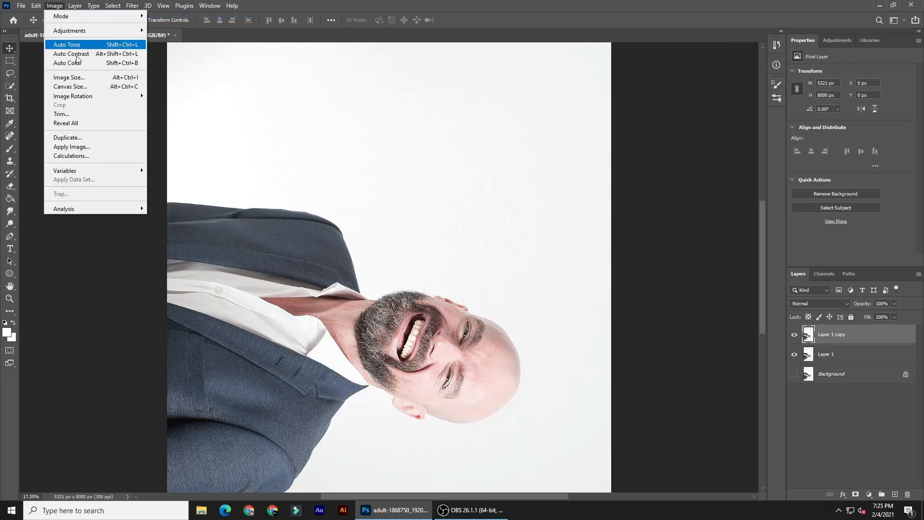
pyautogui.moveTo(83, 97)
pyautogui.click(168, 104)
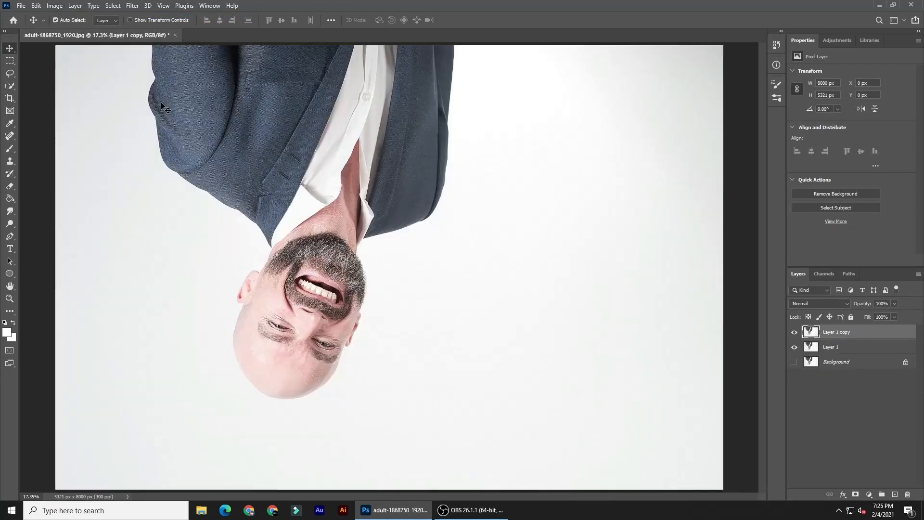
pyautogui.click(134, 6)
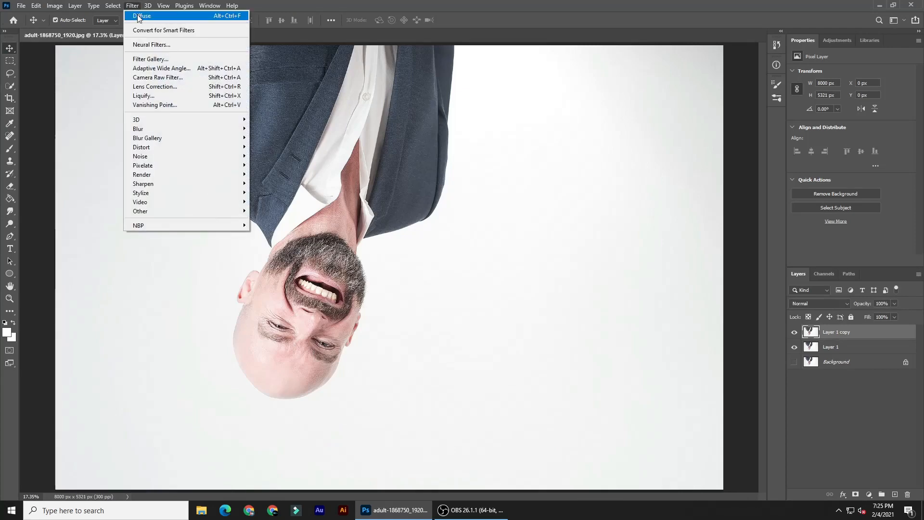
pyautogui.click(134, 6)
# Rotate the upside-down portrait 90° clockwise and reapply the Diffuse filter.
pyautogui.click(54, 6)
pyautogui.moveTo(71, 99)
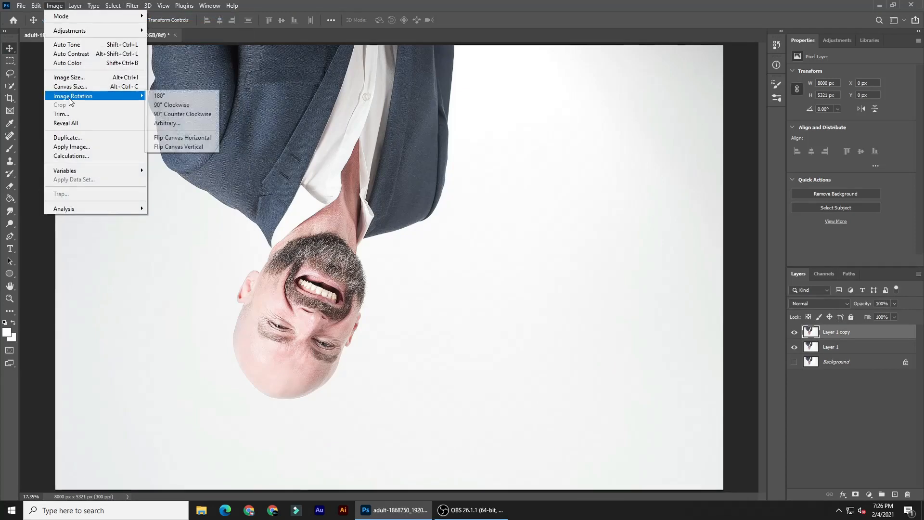
pyautogui.click(171, 105)
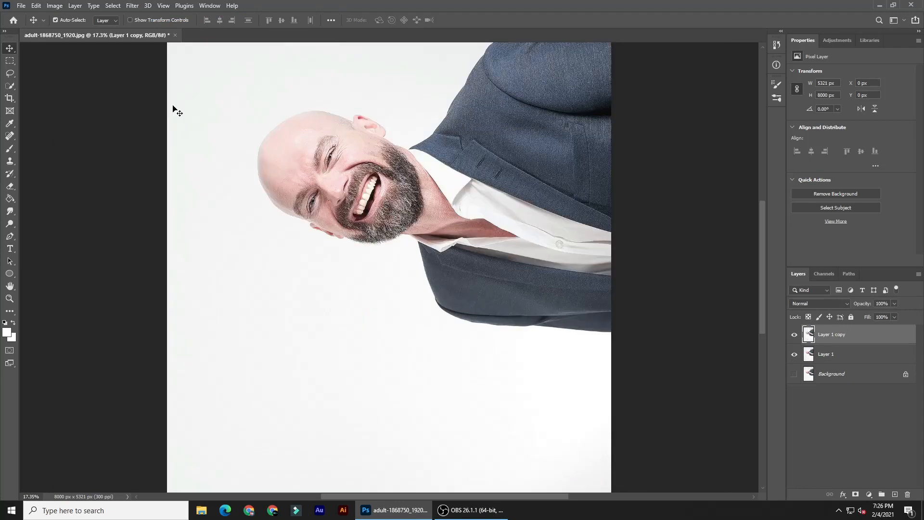
pyautogui.click(133, 6)
pyautogui.click(143, 16)
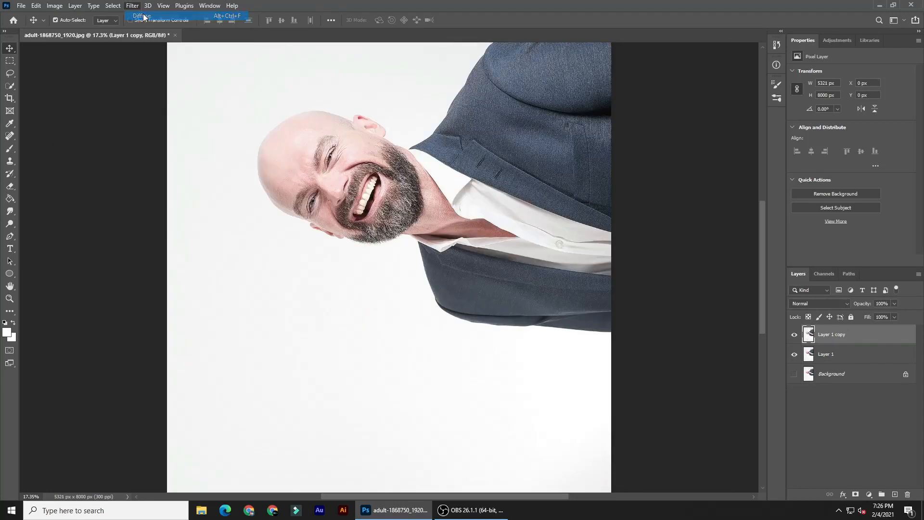
# Rotate the canvas a final 90° clockwise to bring the portrait upright and reapply the Diffuse filter.
pyautogui.click(54, 5)
pyautogui.moveTo(71, 99)
pyautogui.click(185, 104)
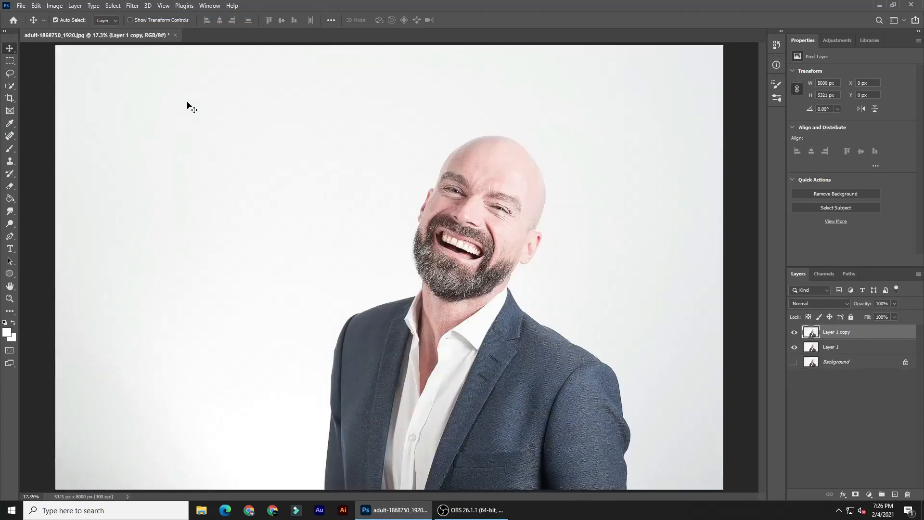
pyautogui.click(133, 7)
pyautogui.click(140, 16)
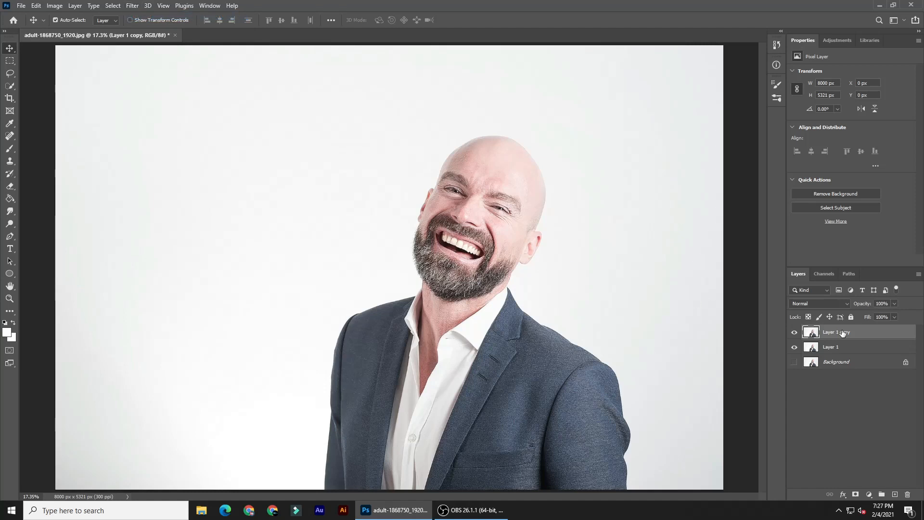
# Apply Smart Sharpen to Layer 1 copy again with amount 240%, radius 3.0 px and Gaussian Blur removal.
pyautogui.click(133, 6)
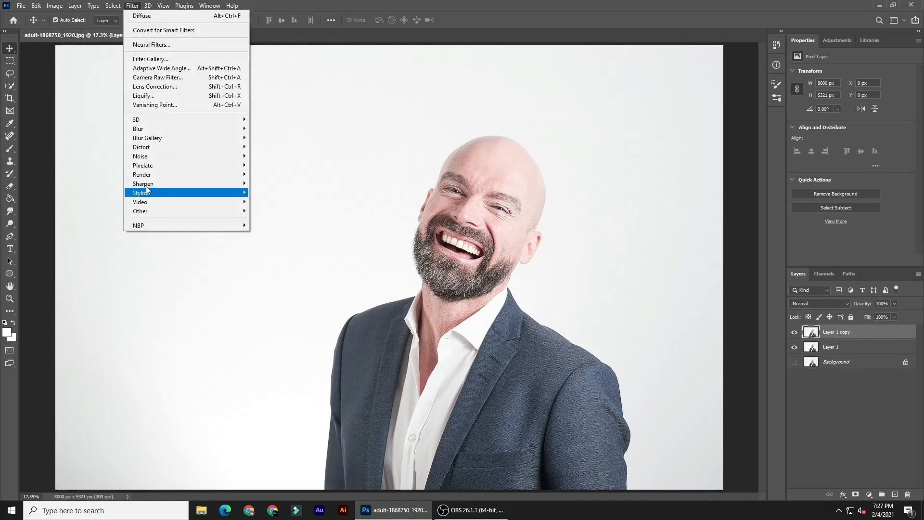
pyautogui.moveTo(144, 183)
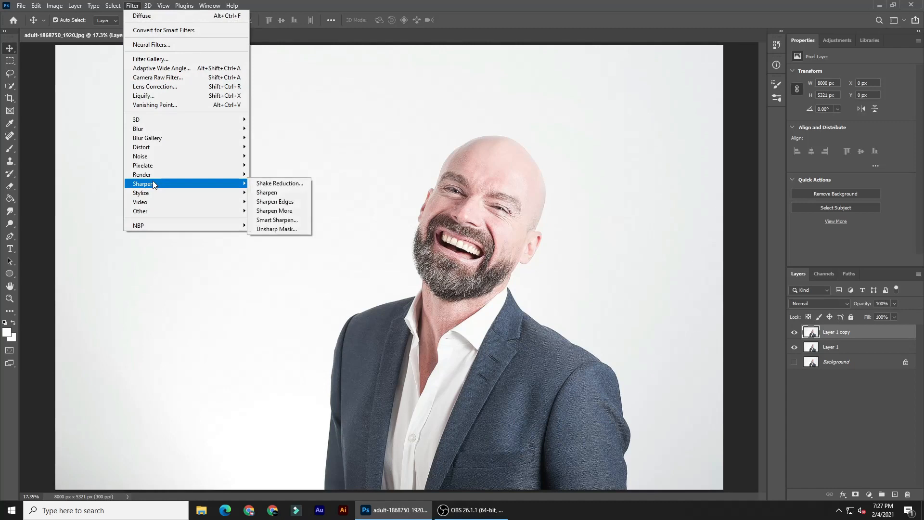
pyautogui.click(289, 223)
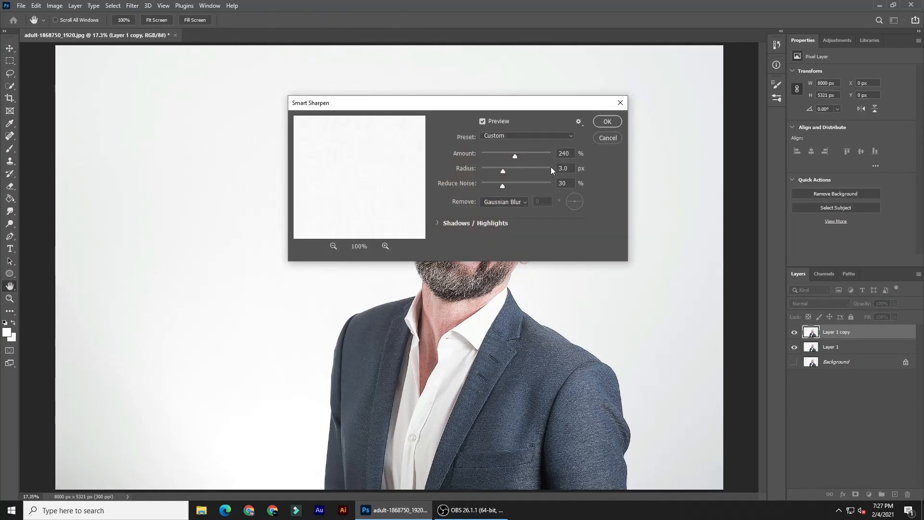
pyautogui.doubleClick(563, 183)
pyautogui.click(608, 122)
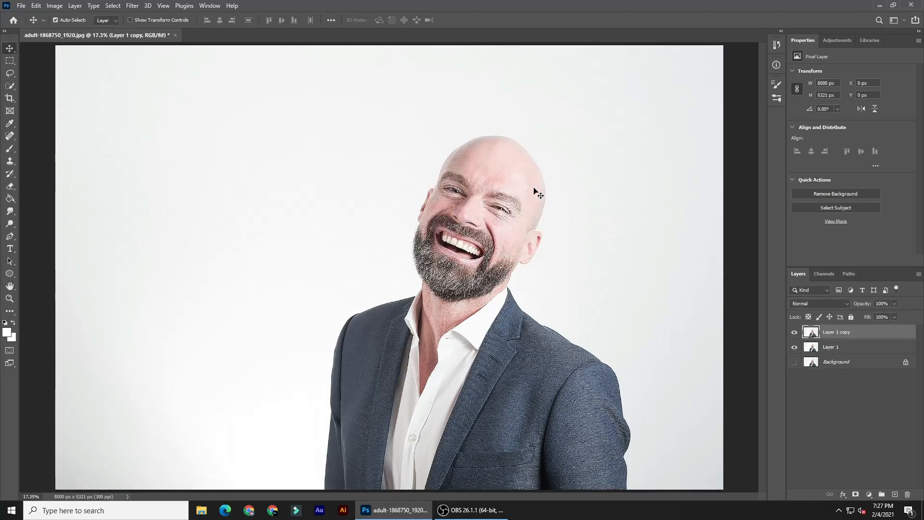
# Run the Diffuse filter in Anisotropic mode on the resharpened Layer 1 copy.
pyautogui.click(136, 7)
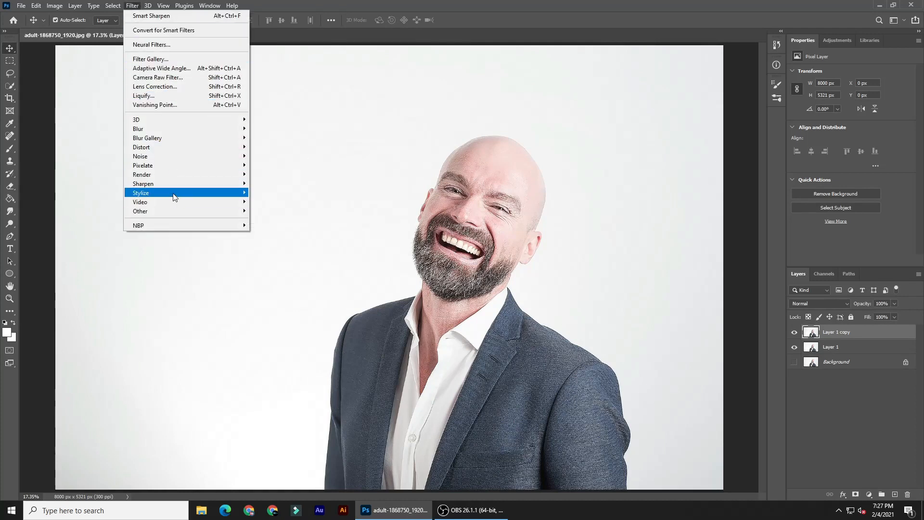
pyautogui.moveTo(175, 197)
pyautogui.click(268, 193)
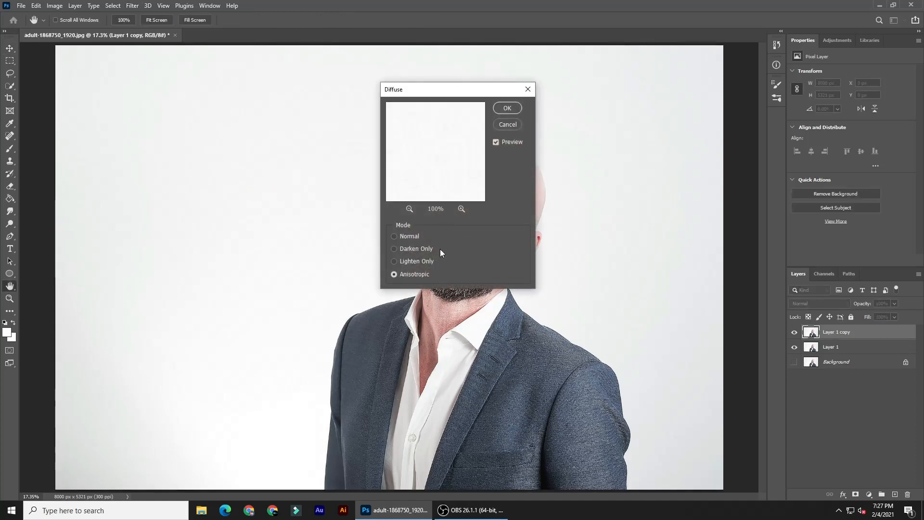
pyautogui.click(512, 126)
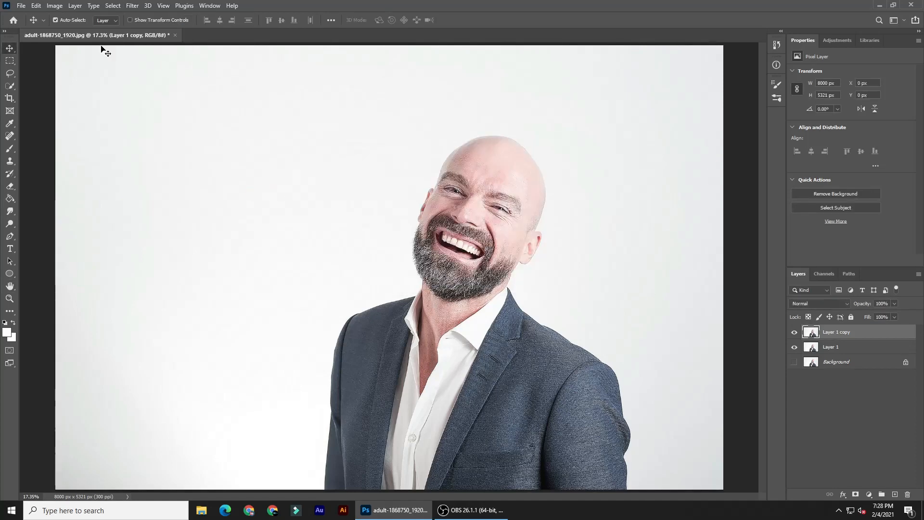
# Rotate the canvas in 90° clockwise turns until the portrait is upright again, reapplying the Diffuse filter after each turn.
pyautogui.click(55, 5)
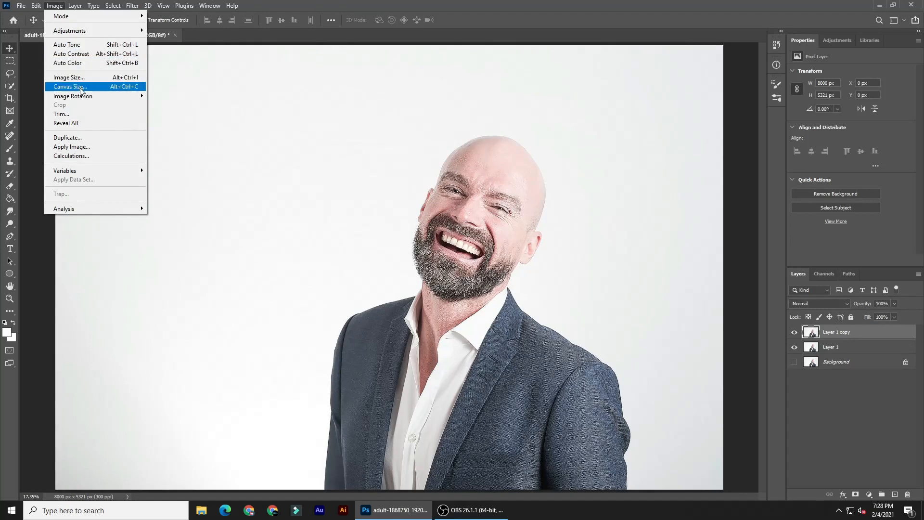
pyautogui.moveTo(82, 99)
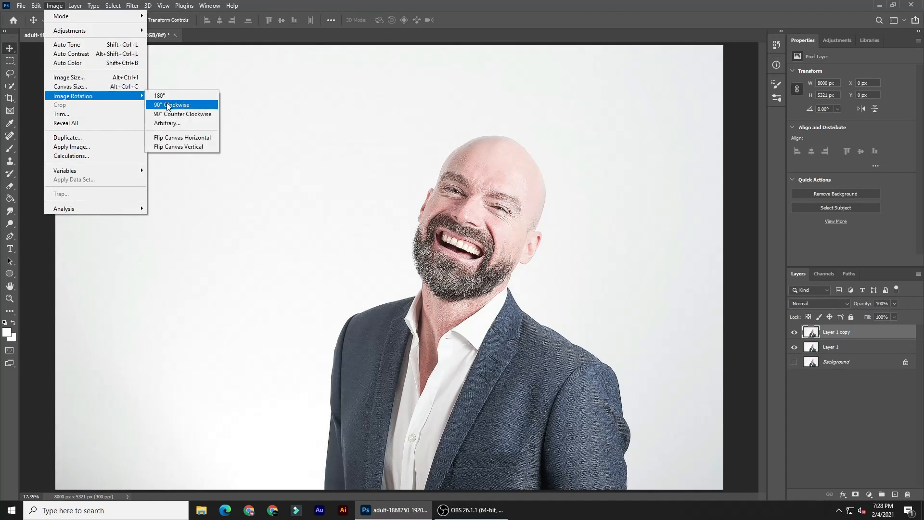
pyautogui.click(168, 105)
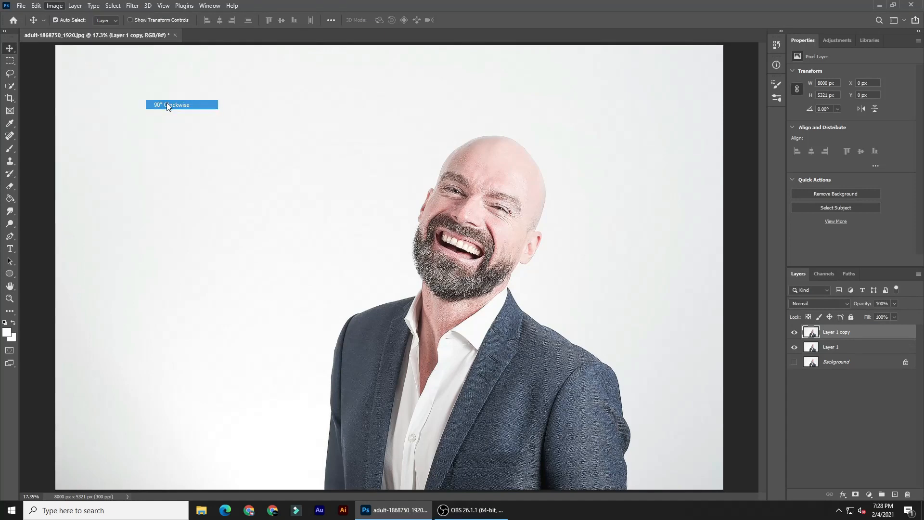
pyautogui.click(132, 6)
pyautogui.press('Escape')
pyautogui.click(55, 6)
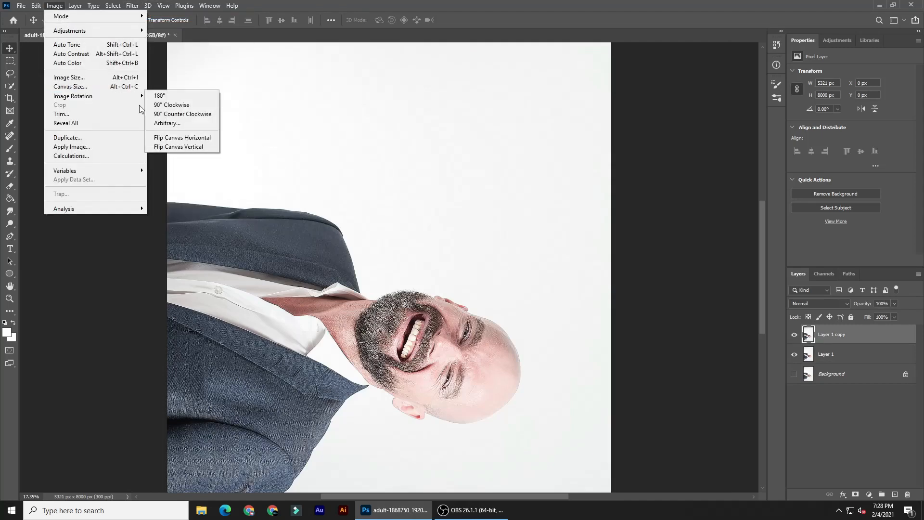
pyautogui.click(168, 106)
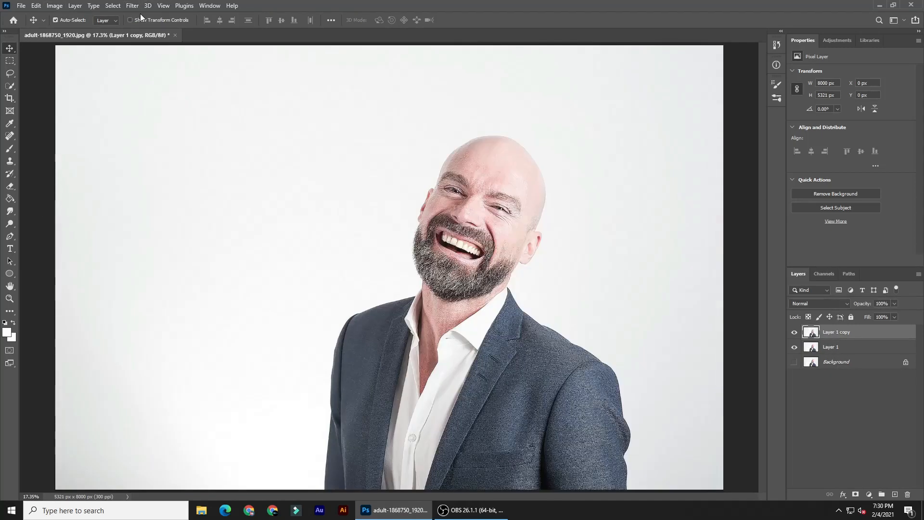
# Apply Smart Sharpen to Layer 1 copy at 240%, 3.0 px radius and 30% noise reduction, removing Gaussian Blur, and compare before and after.
pyautogui.click(134, 6)
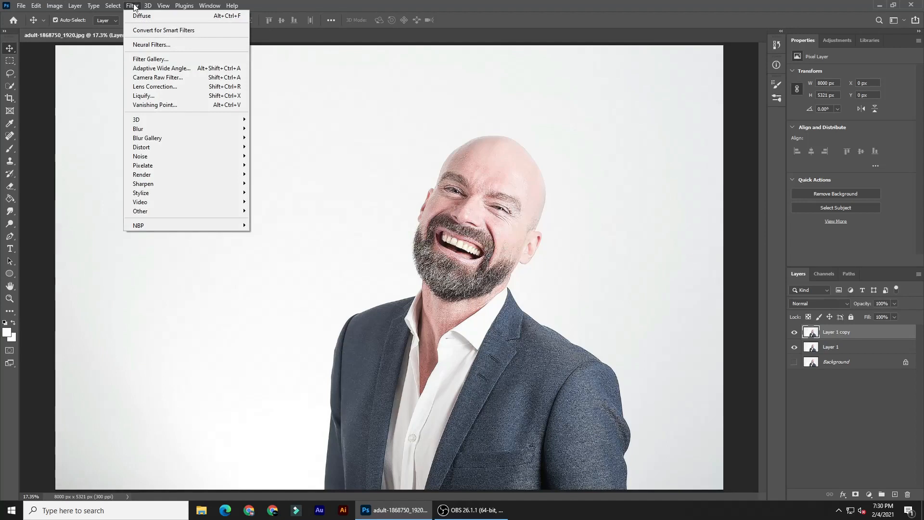
pyautogui.moveTo(160, 183)
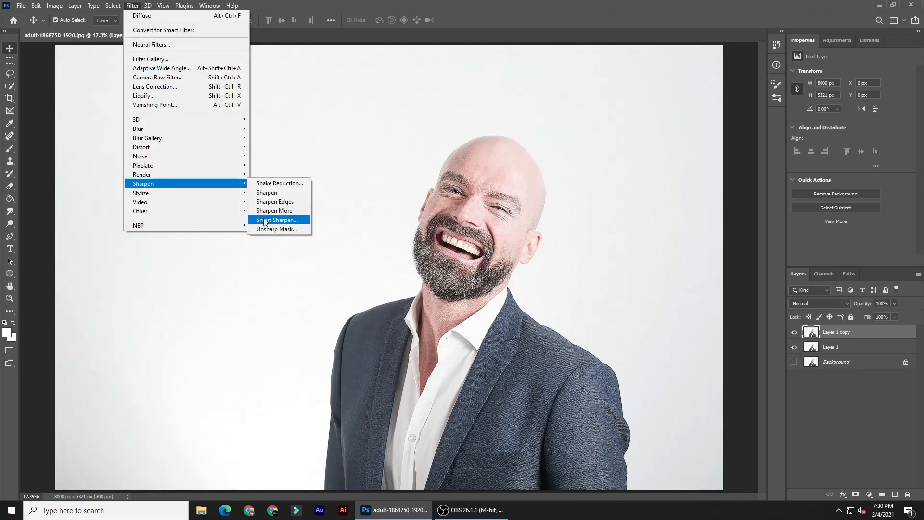
pyautogui.click(277, 220)
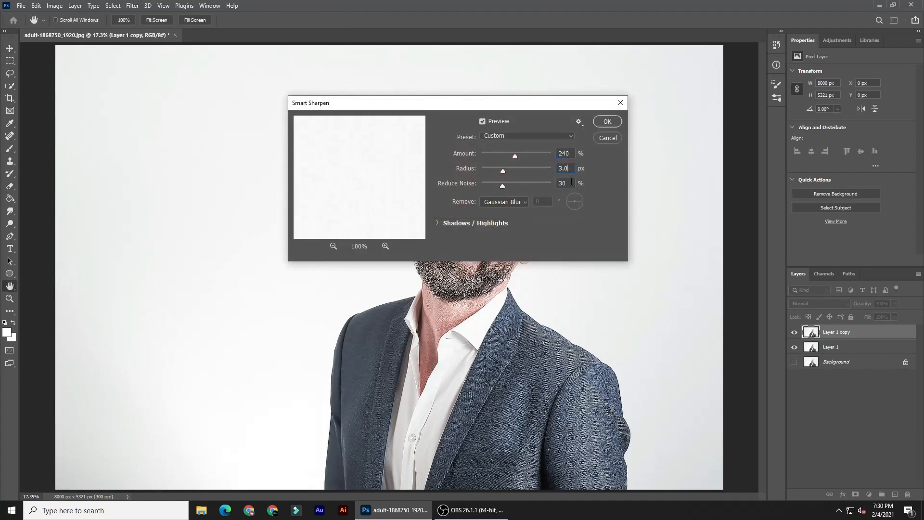
pyautogui.click(612, 122)
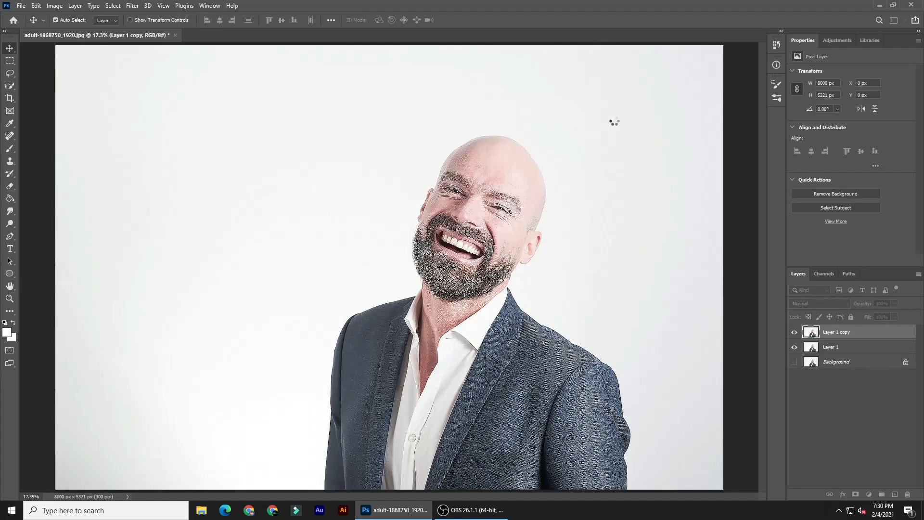
pyautogui.click(794, 332)
pyautogui.click(795, 332)
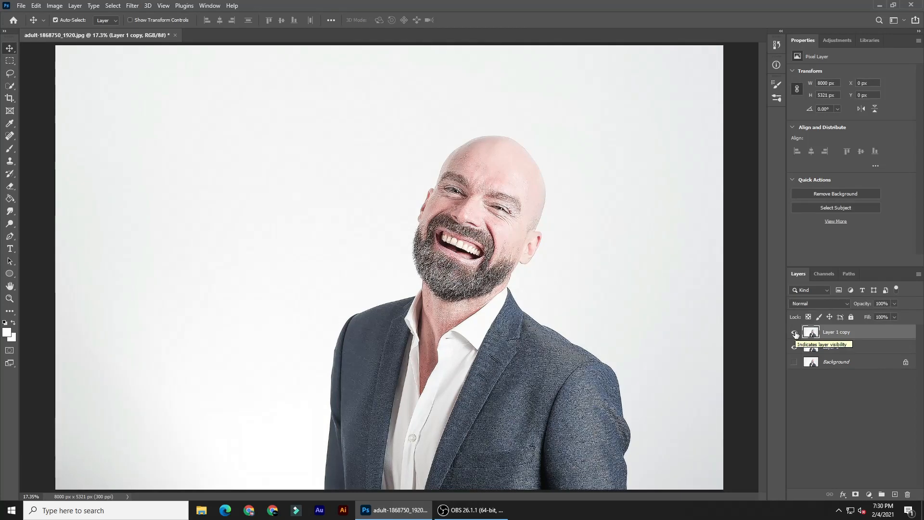
pyautogui.click(794, 332)
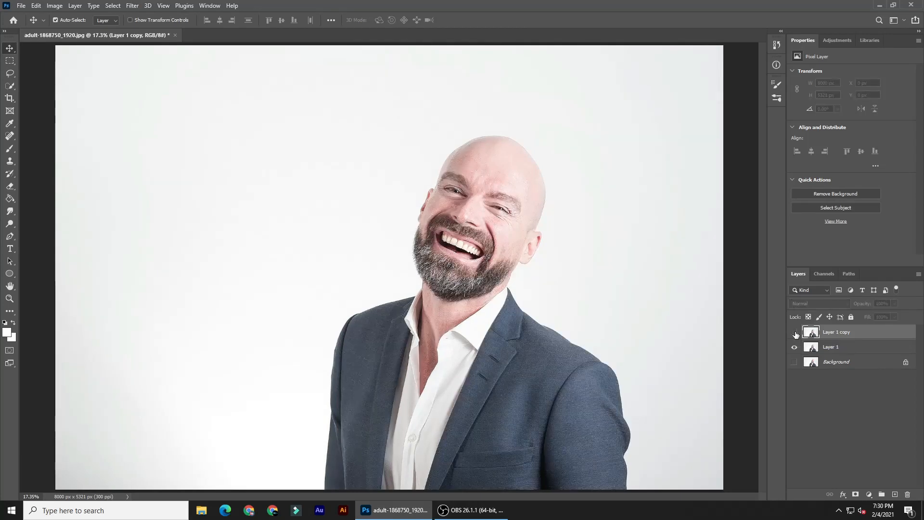
pyautogui.click(794, 332)
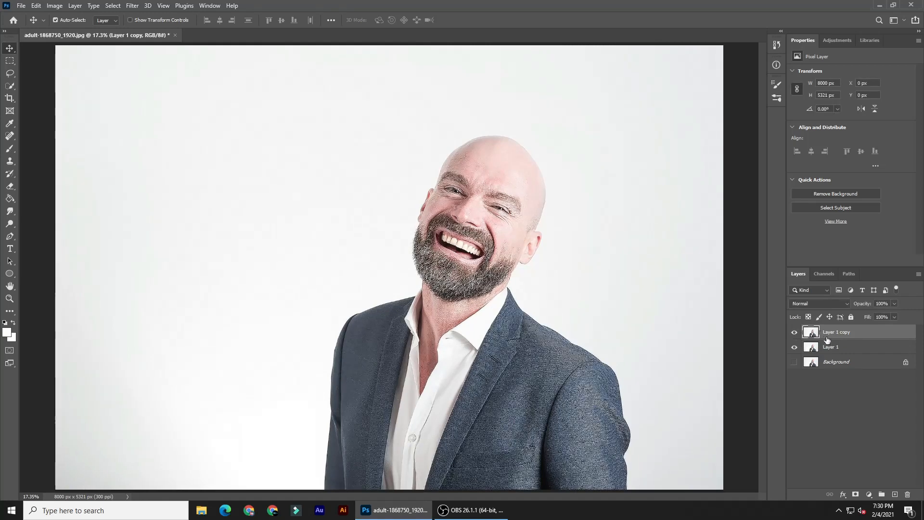
# Delete Layer 1 and convert Layer 1 copy to a Smart Object.
pyautogui.click(838, 350)
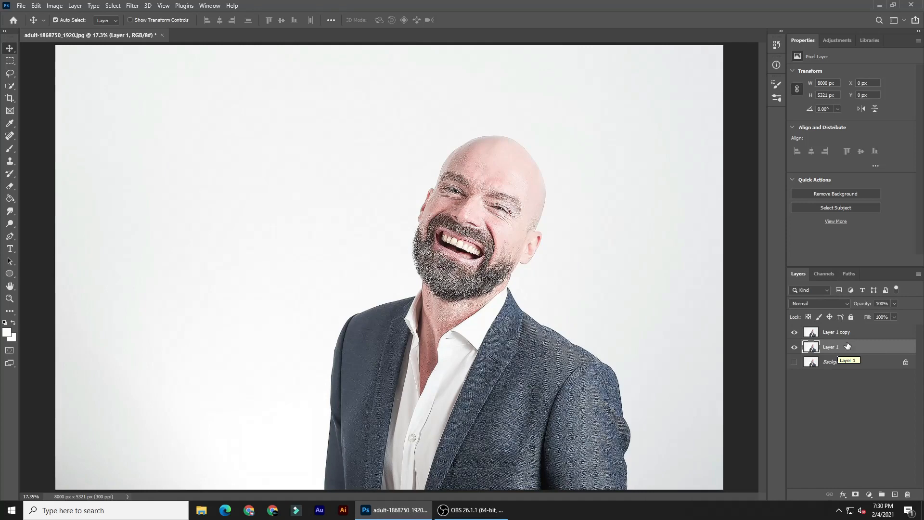
pyautogui.press('Delete')
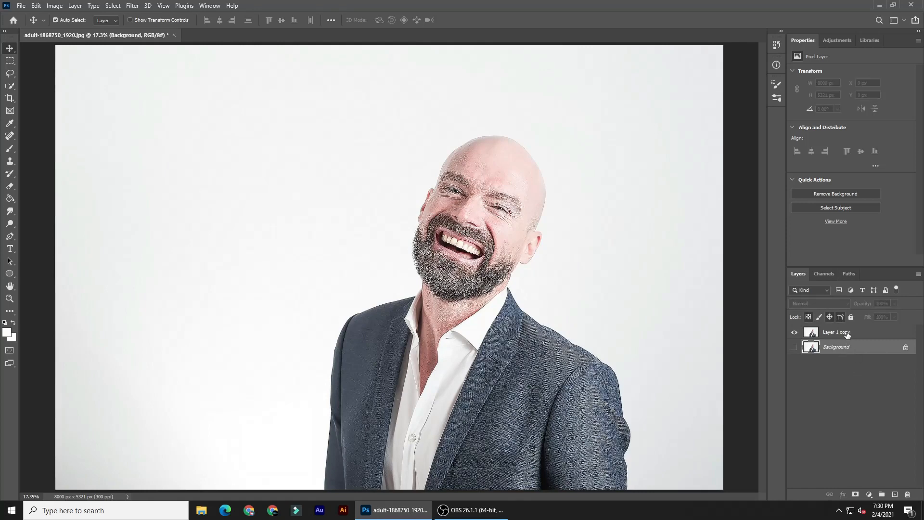
pyautogui.click(847, 334)
pyautogui.rightClick(883, 332)
pyautogui.click(835, 226)
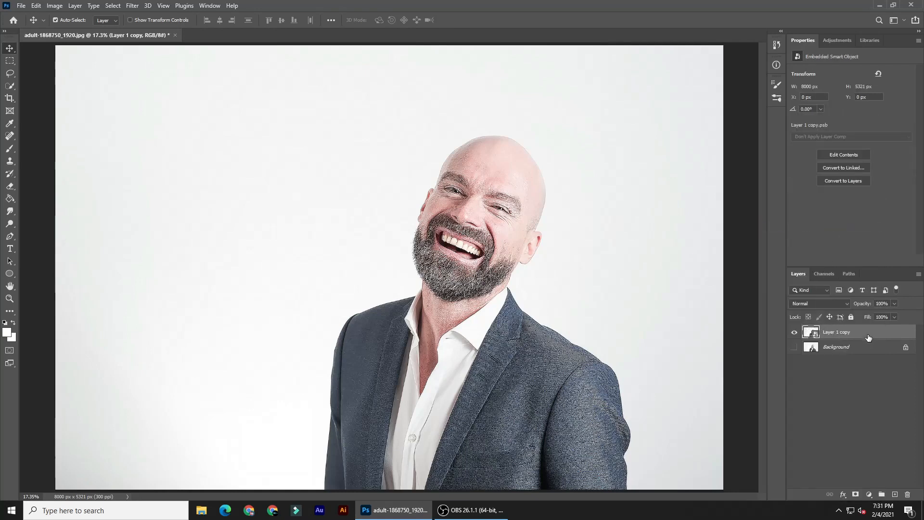
# Duplicate the Smart Object twice and name the three layers from lowest to highest hard, soft and high pass.
pyautogui.hotkey('ctrl', 'j')
pyautogui.hotkey('ctrl', 'j')
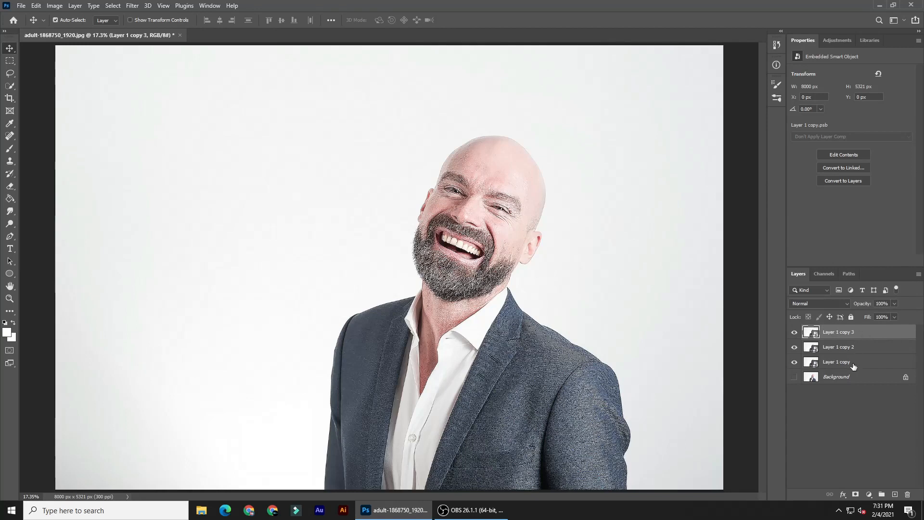
pyautogui.doubleClick(838, 364)
pyautogui.write('hard')
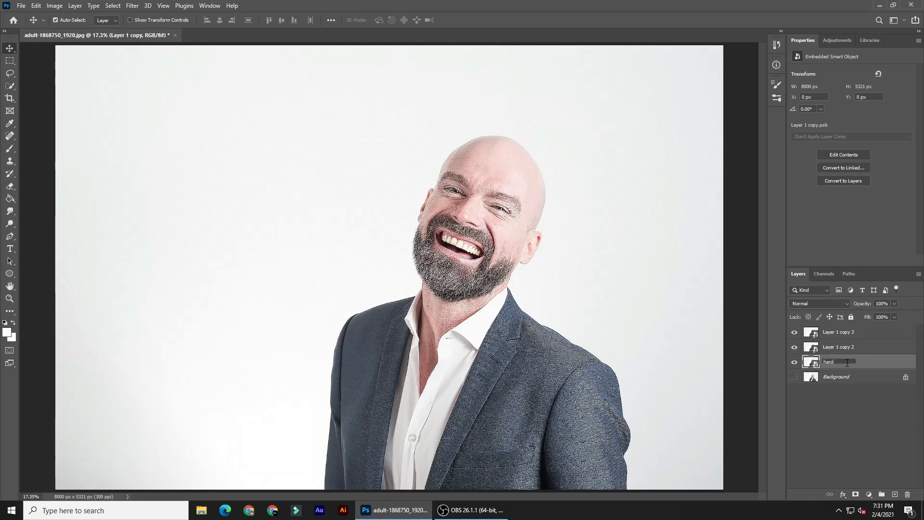
pyautogui.doubleClick(843, 347)
pyautogui.press('BackSpace')
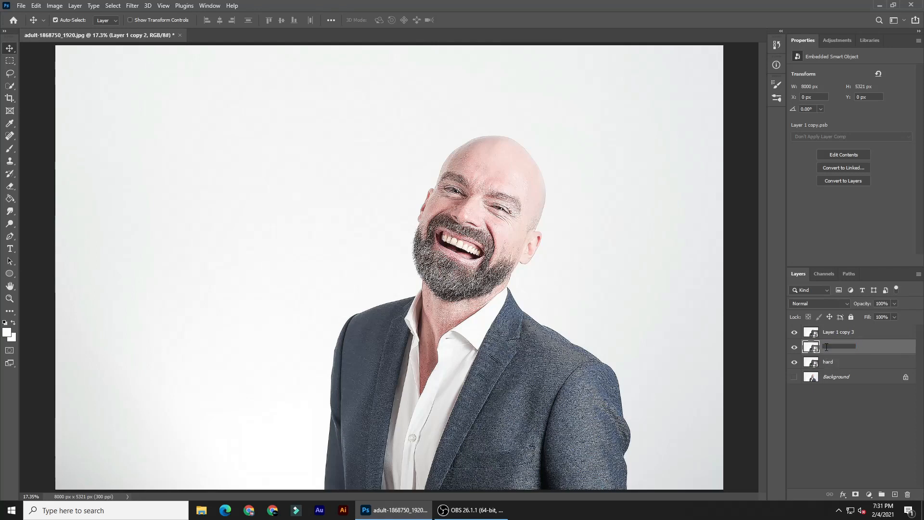
pyautogui.doubleClick(854, 332)
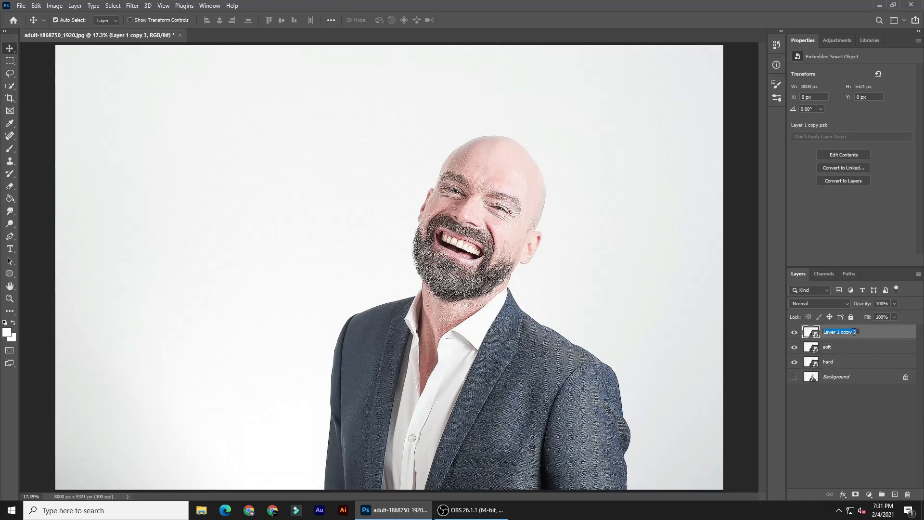
pyautogui.write('high pass')
pyautogui.press('Return')
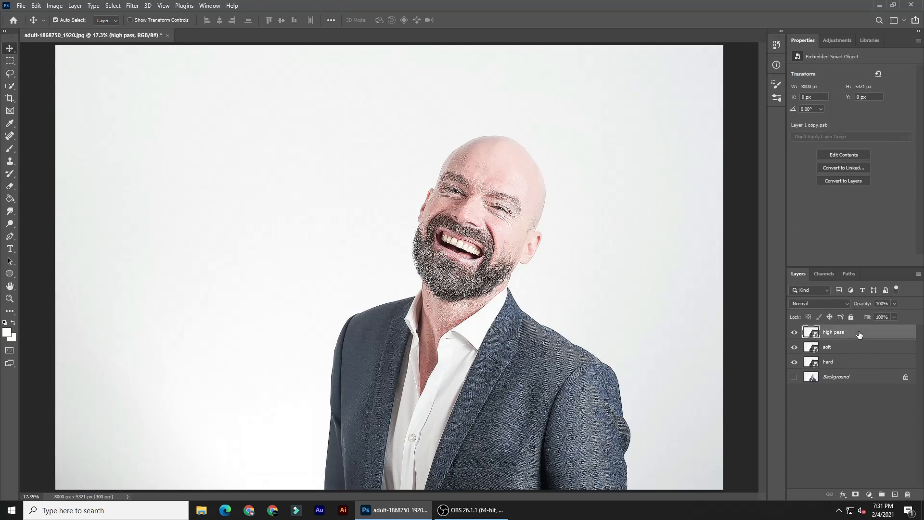
# Hide the soft and high pass layers and apply Cutout to hard with 8 levels, edge simplicity 5 and edge fidelity 1.
pyautogui.click(857, 365)
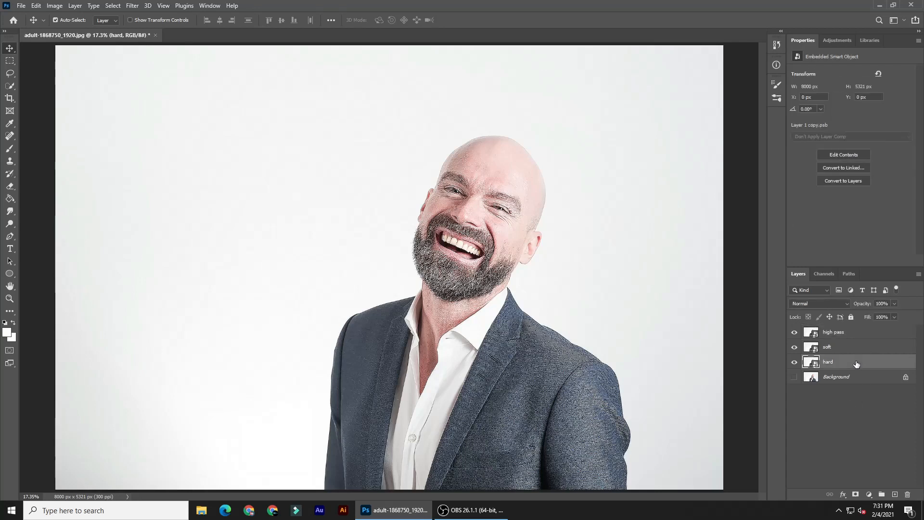
pyautogui.click(794, 347)
pyautogui.click(134, 6)
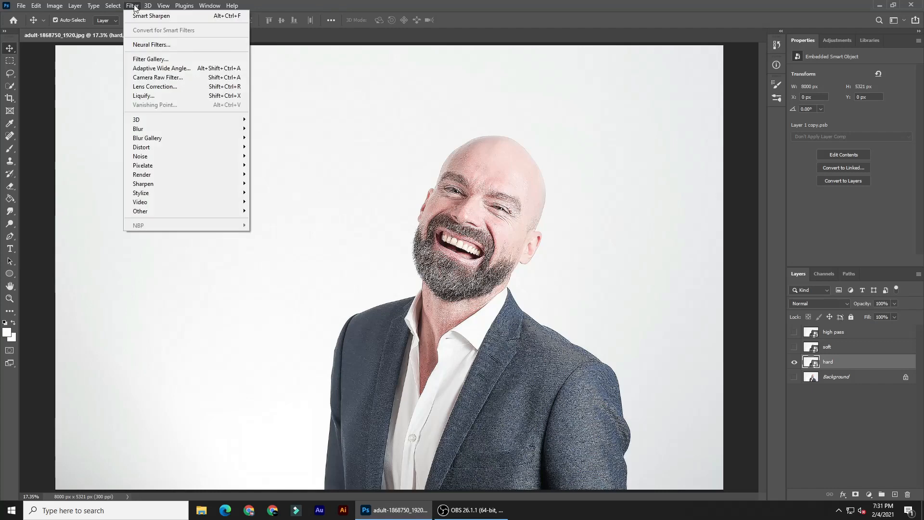
pyautogui.click(150, 58)
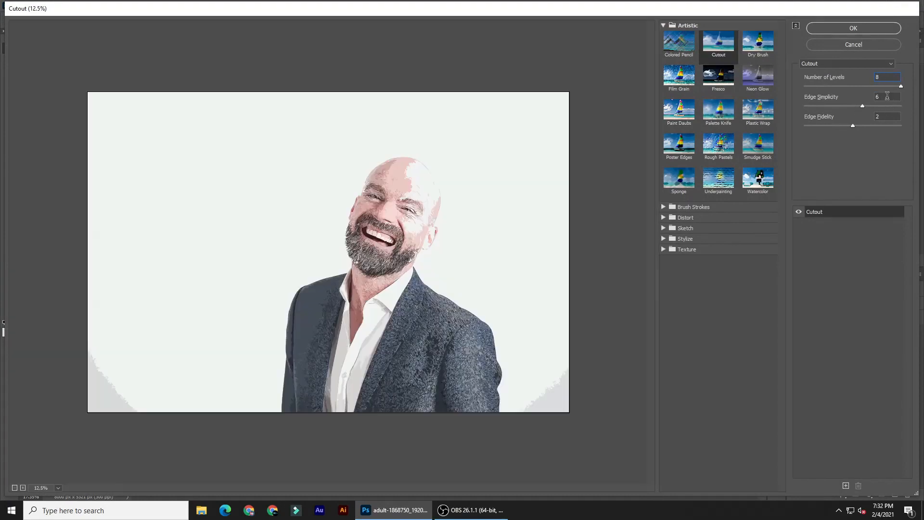
pyautogui.click(875, 97)
pyautogui.write('5')
pyautogui.press('Tab')
pyautogui.click(858, 28)
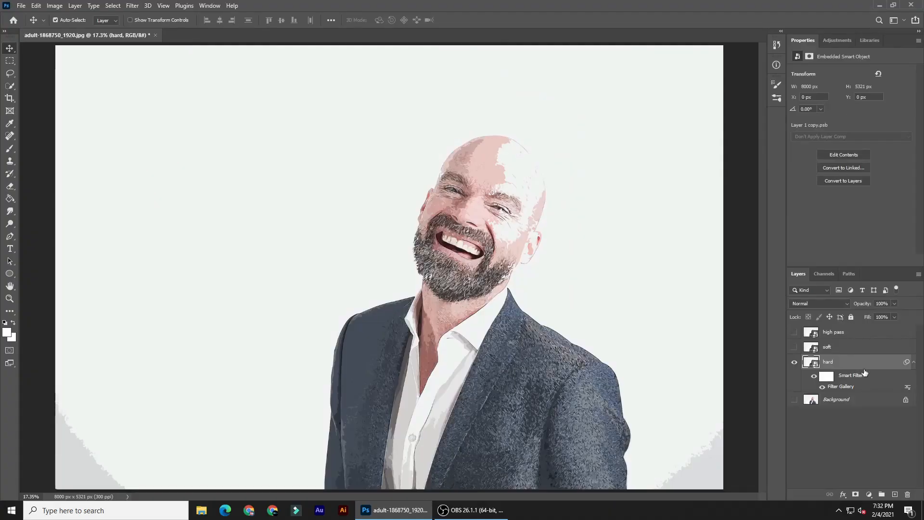
# Apply Unsharp Mask to the hard layer with an amount of 150% and collapse its filter list.
pyautogui.click(134, 5)
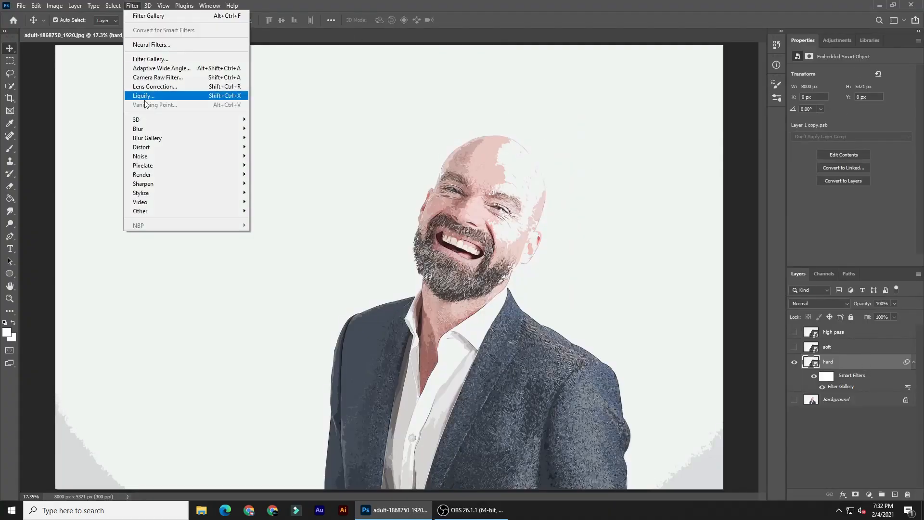
pyautogui.moveTo(161, 183)
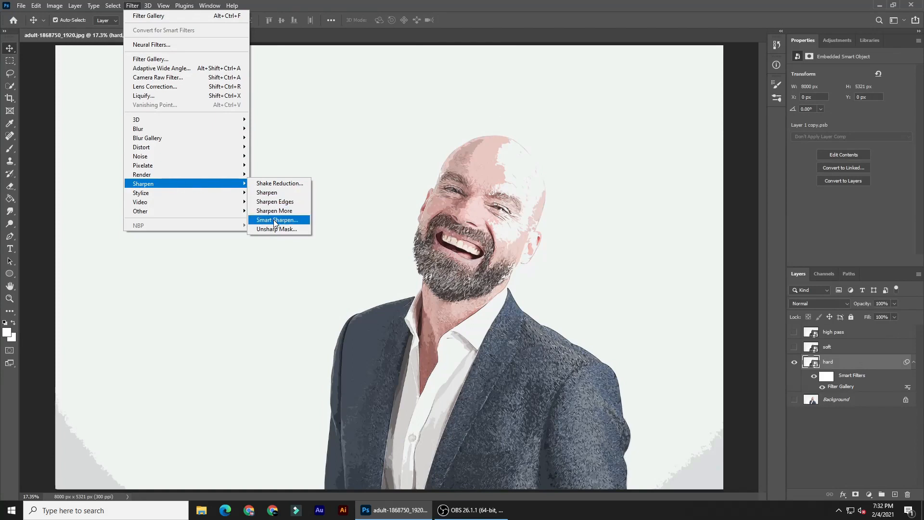
pyautogui.click(277, 228)
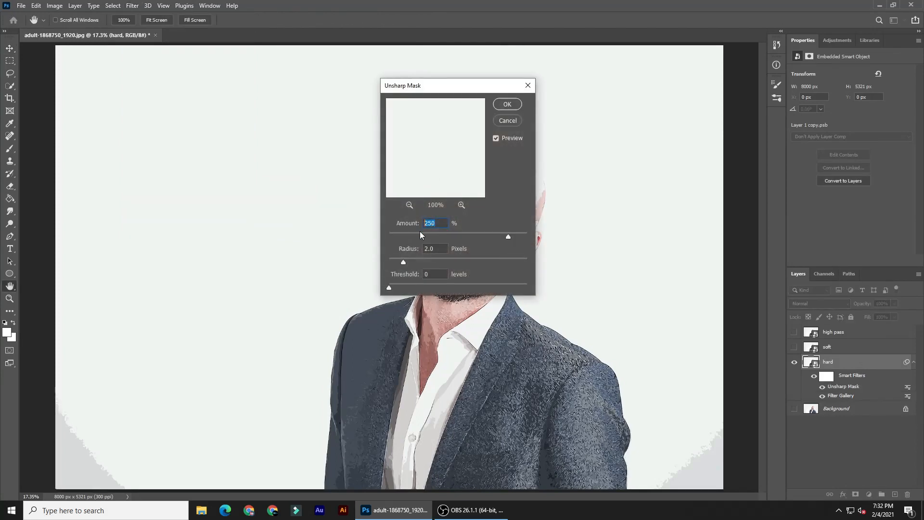
pyautogui.write('150')
pyautogui.doubleClick(439, 249)
pyautogui.click(438, 273)
pyautogui.click(508, 104)
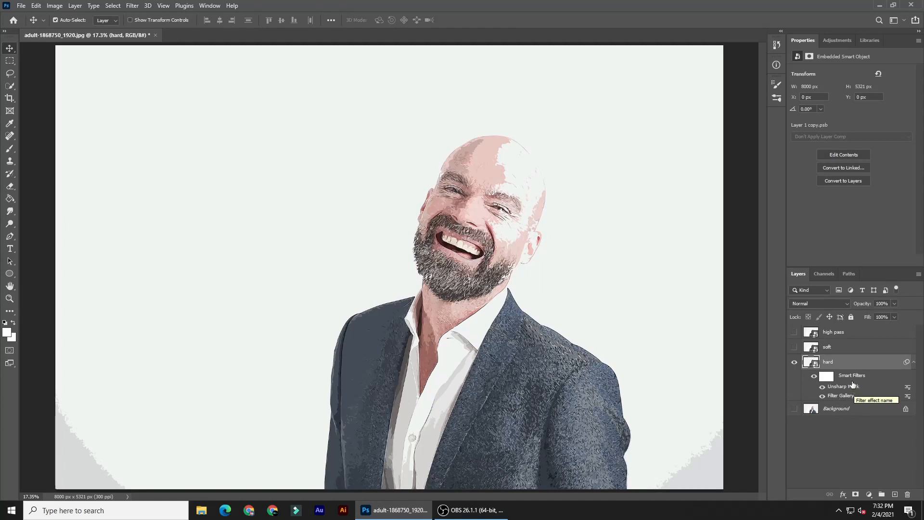
pyautogui.click(913, 362)
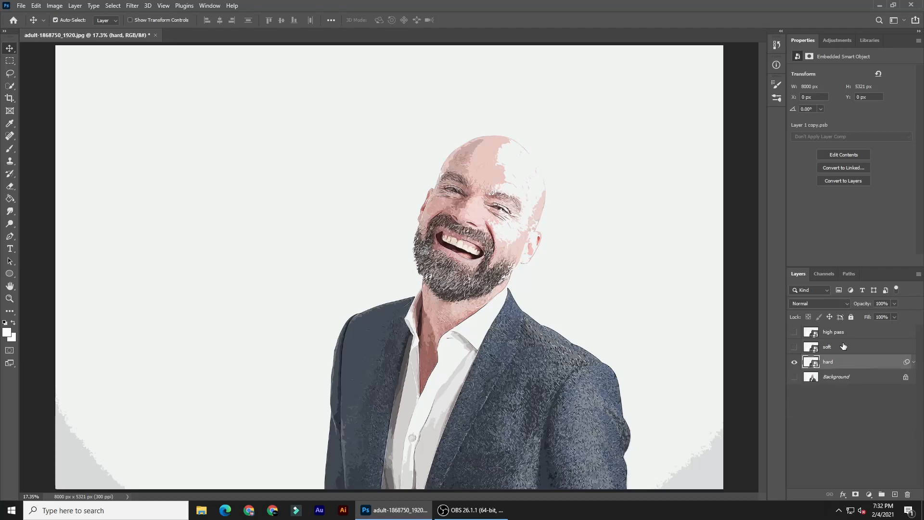
# Show the soft layer and apply Cutout to it with 8 levels, edge simplicity 6 and edge fidelity 1.
pyautogui.click(847, 346)
pyautogui.click(795, 347)
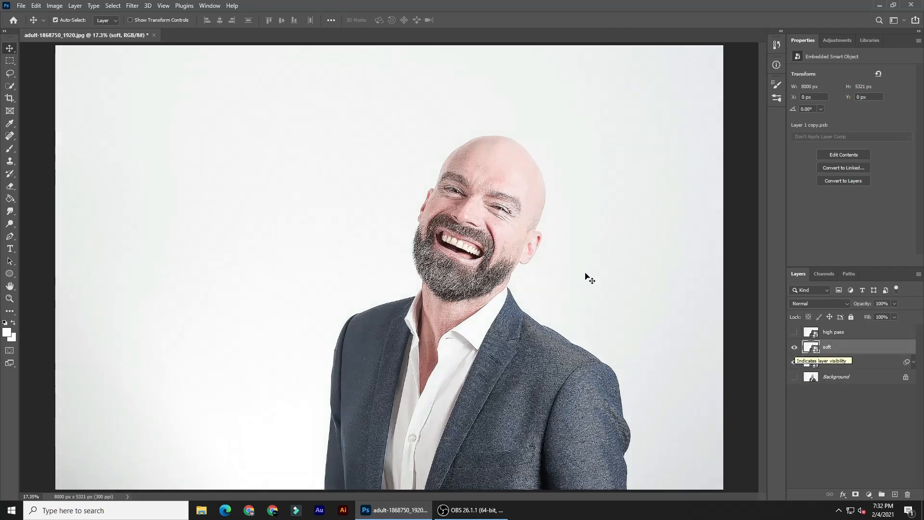
pyautogui.press('h')
pyautogui.click(132, 6)
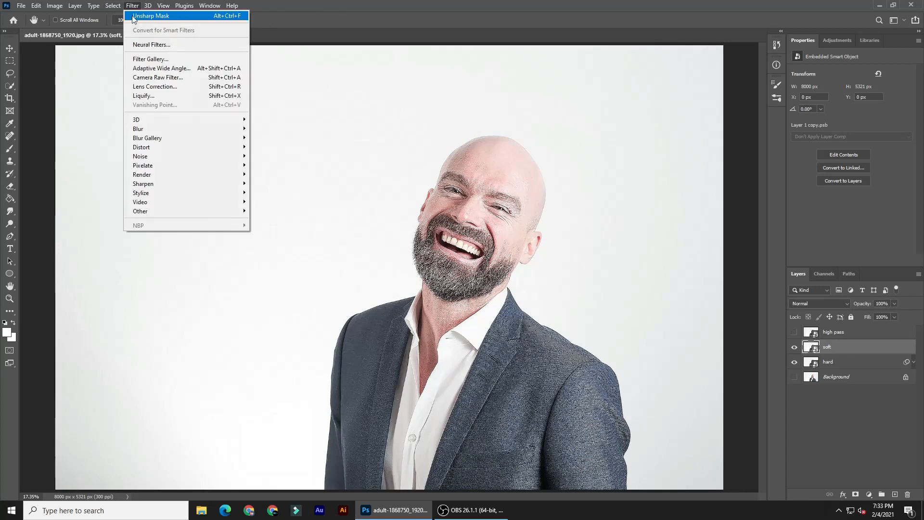
pyautogui.click(143, 60)
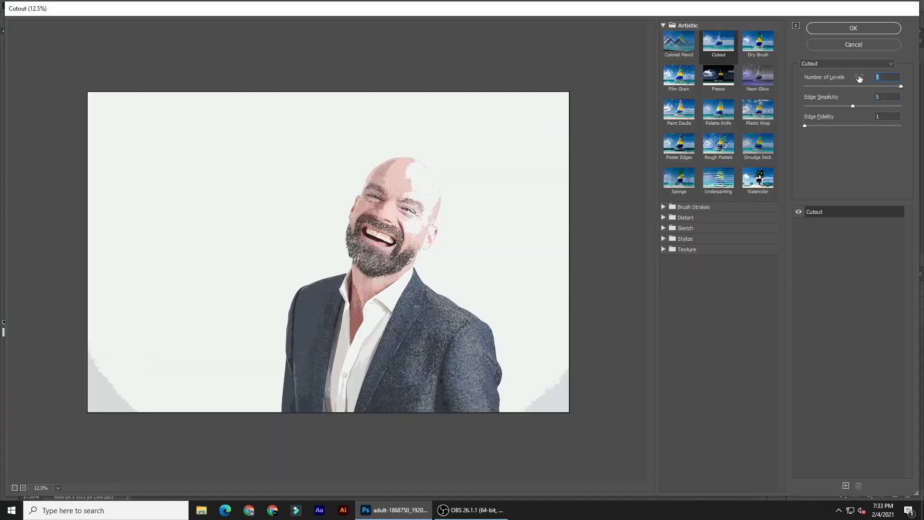
pyautogui.click(871, 99)
pyautogui.write('6')
pyautogui.click(848, 28)
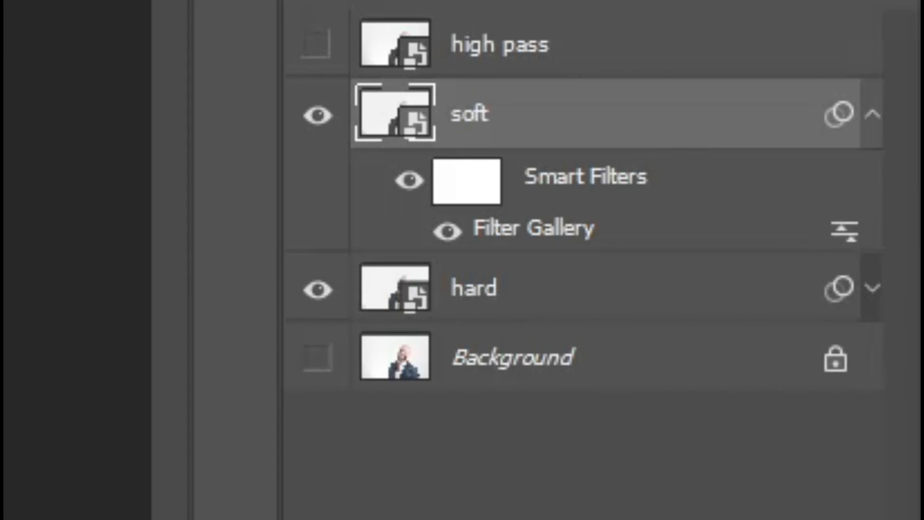
# Set the blending opacity of the soft layer's Filter Gallery effect to 35%.
pyautogui.doubleClick(845, 231)
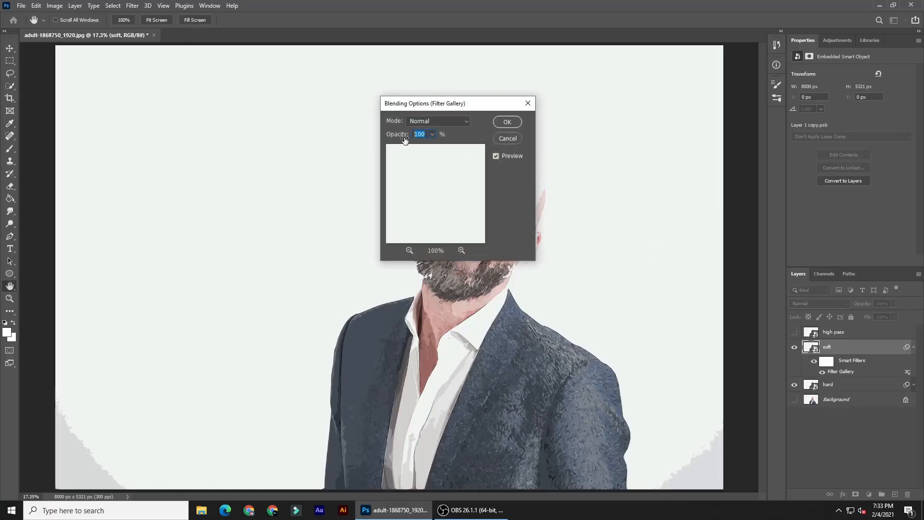
pyautogui.write('35')
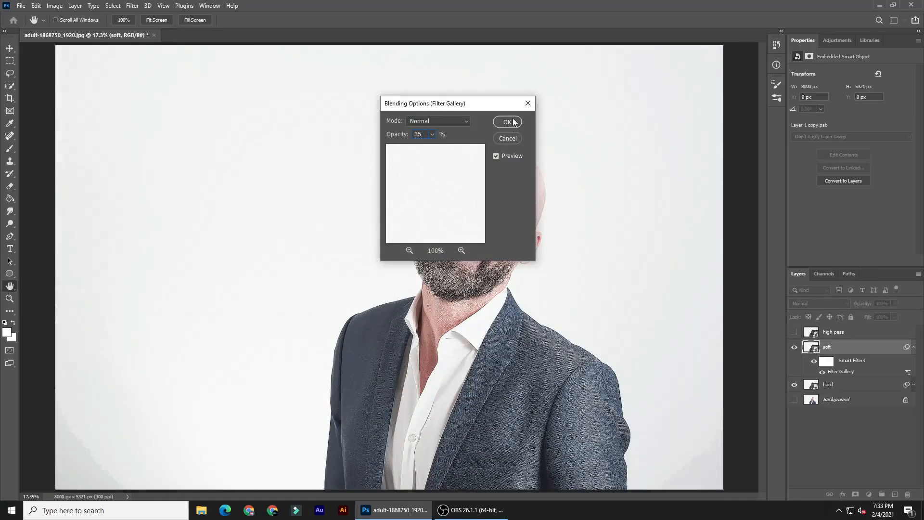
pyautogui.click(508, 122)
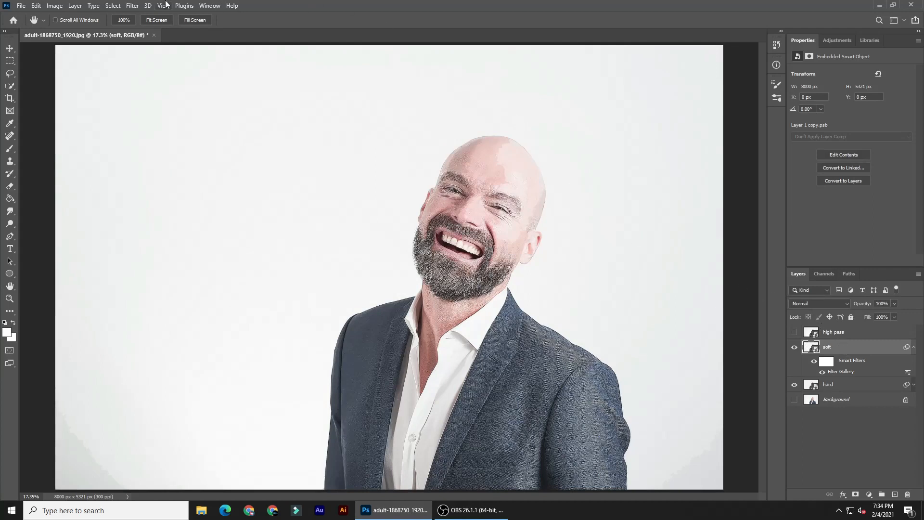
# Add a second Cutout filter to the soft layer with 8 levels, edge simplicity 6 and edge fidelity 2.
pyautogui.click(113, 5)
pyautogui.click(132, 6)
pyautogui.click(133, 6)
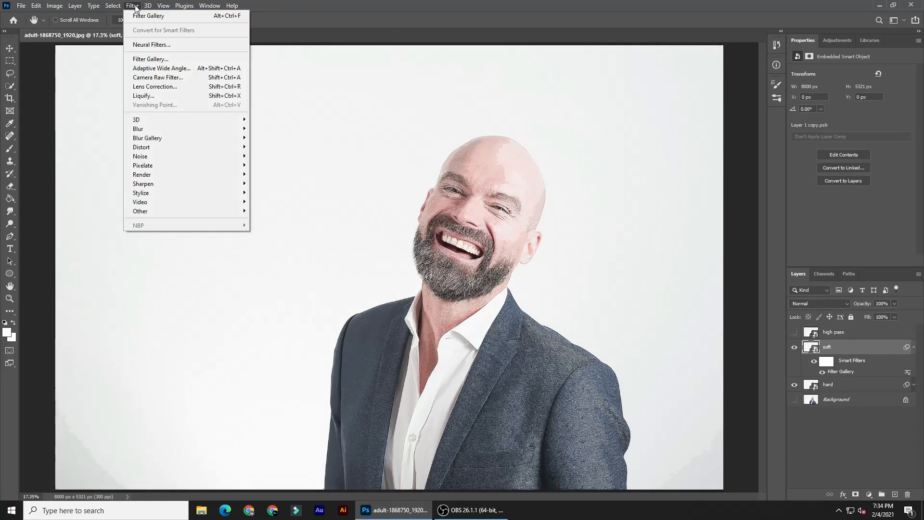
pyautogui.click(144, 17)
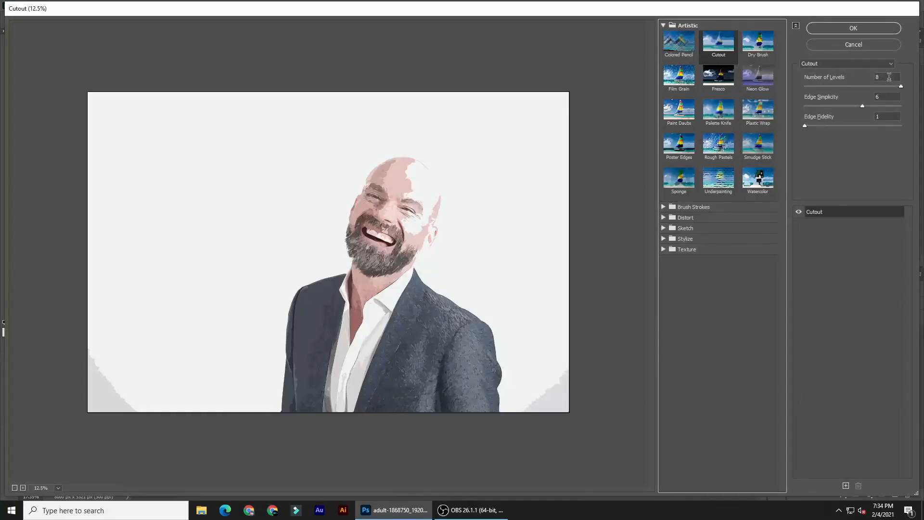
pyautogui.moveTo(890, 77); pyautogui.dragTo(876, 116)
pyautogui.write('6')
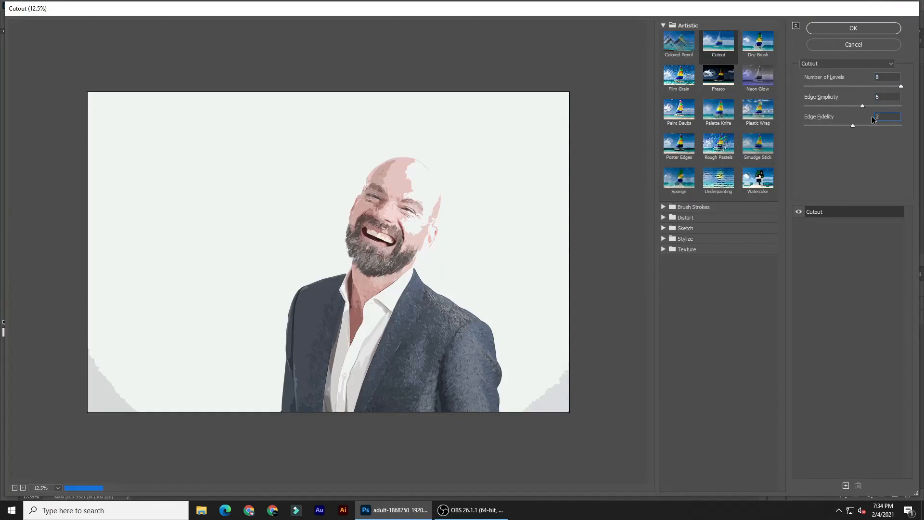
pyautogui.write('2')
pyautogui.press('Return')
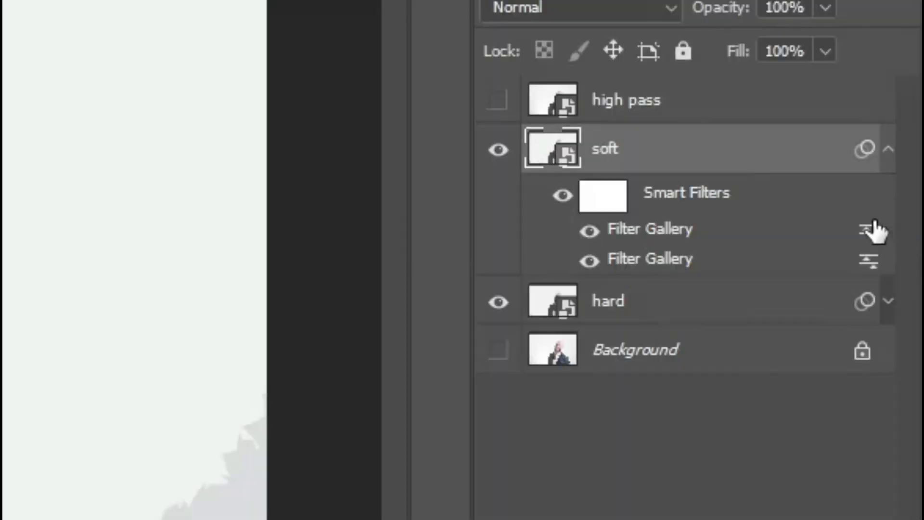
# Set the blending opacity of the soft layer's second Filter Gallery effect to 35%.
pyautogui.doubleClick(870, 231)
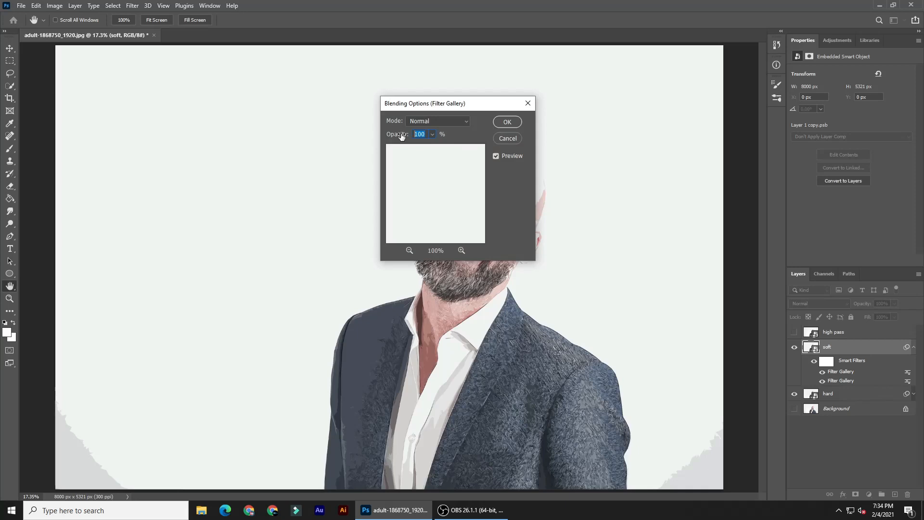
pyautogui.write('35')
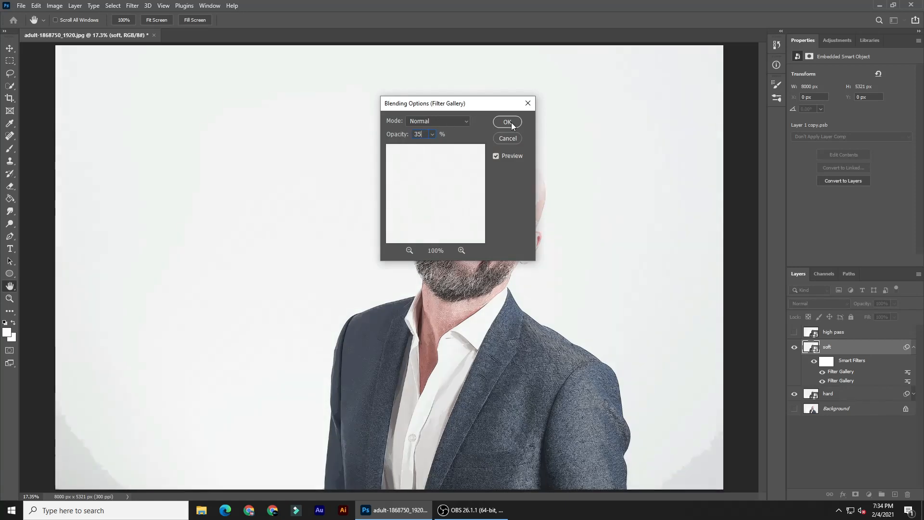
pyautogui.click(508, 123)
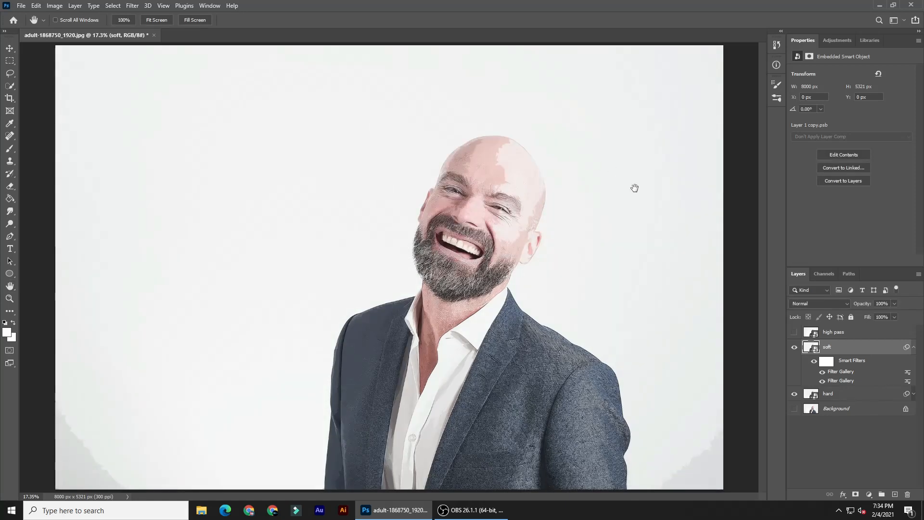
# Apply Unsharp Mask to the soft layer with an amount of 250%, radius 2.0 pixels and threshold 0, and collapse its filter list.
pyautogui.click(132, 5)
pyautogui.moveTo(168, 185)
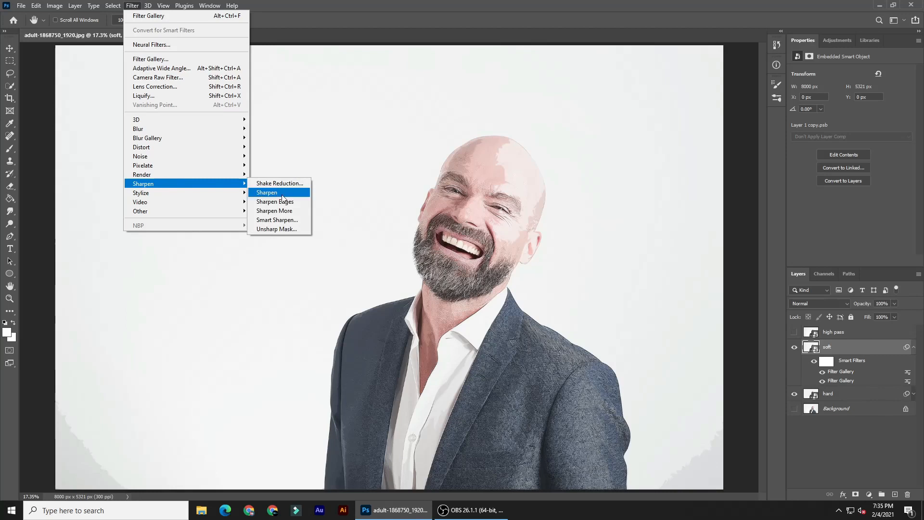
pyautogui.click(277, 228)
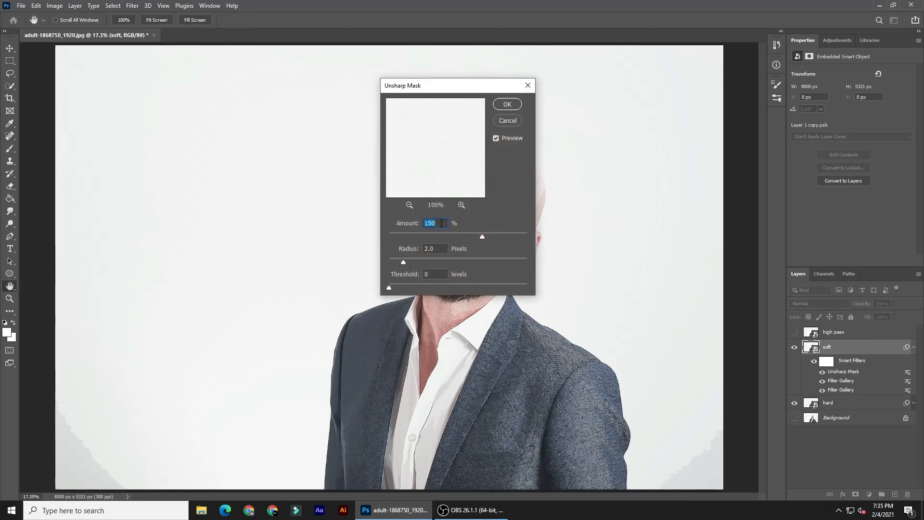
pyautogui.write('250')
pyautogui.click(421, 275)
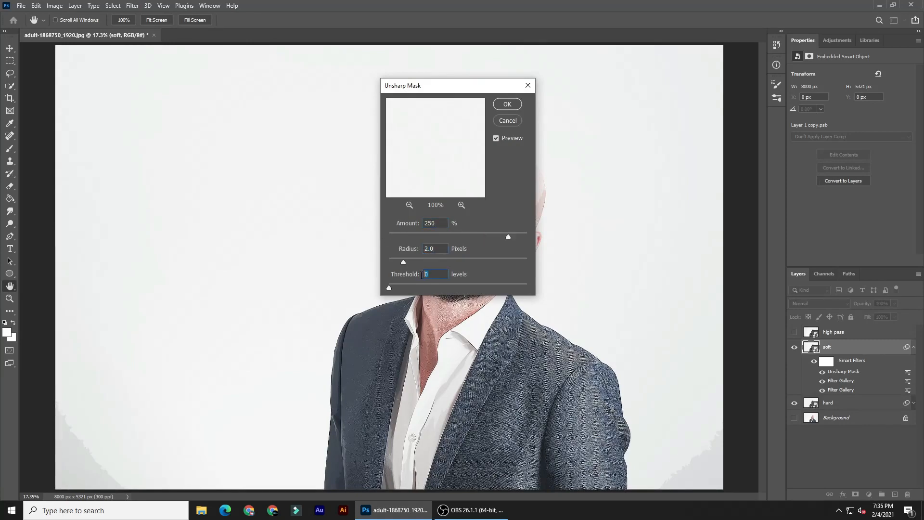
pyautogui.click(507, 104)
pyautogui.click(913, 347)
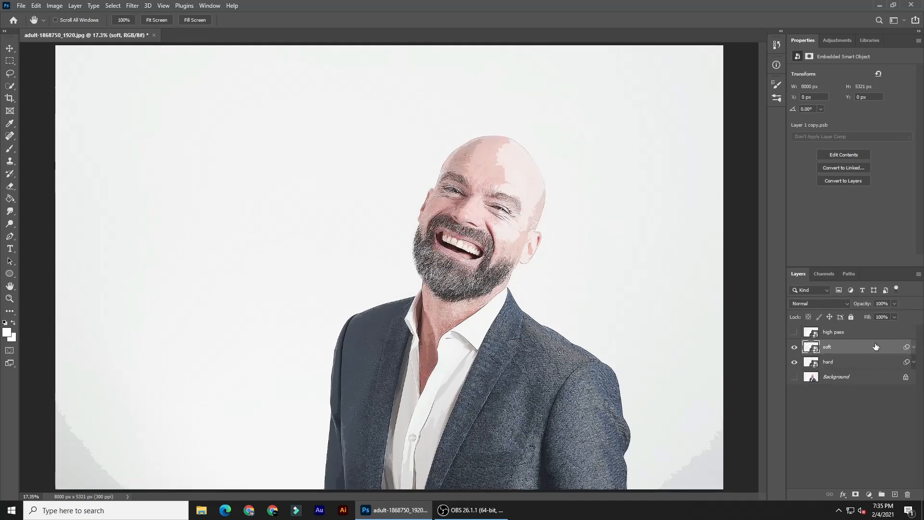
# Set the soft layer's opacity to 50% and compare the image with the layer hidden and shown.
pyautogui.click(881, 304)
pyautogui.write('50')
pyautogui.press('Return')
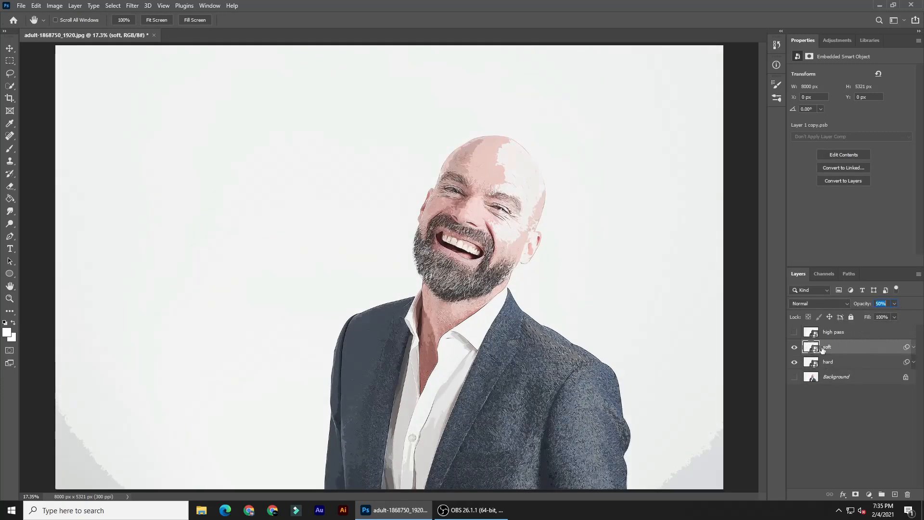
pyautogui.click(795, 347)
pyautogui.click(795, 348)
pyautogui.click(795, 348)
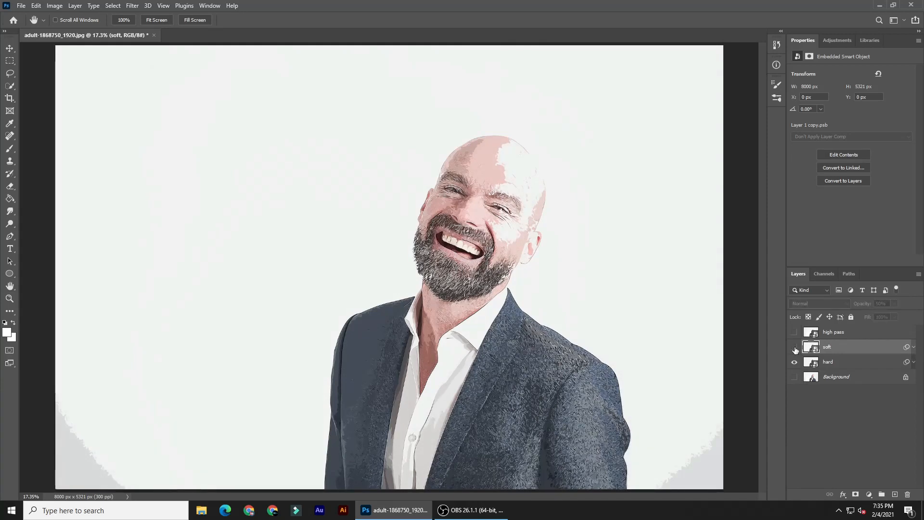
pyautogui.click(795, 347)
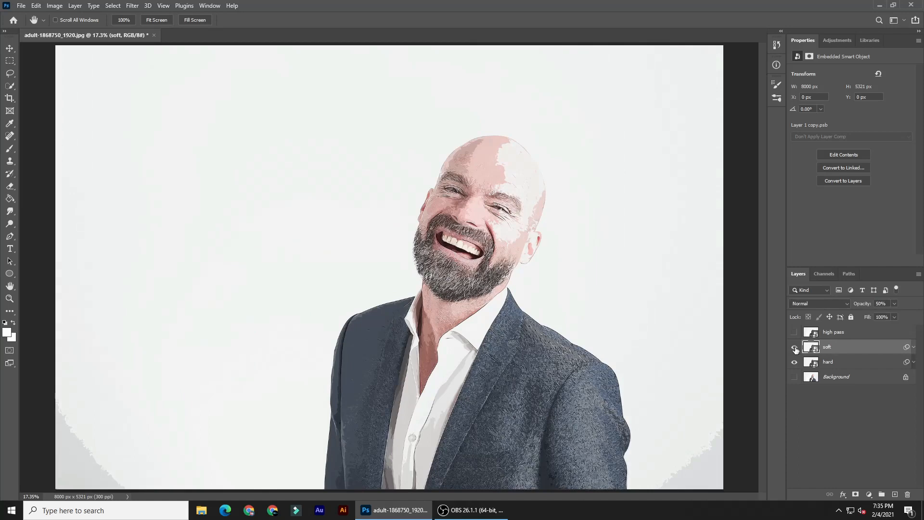
# Show the high pass layer and apply a High Pass filter to it with a radius of 2 pixels.
pyautogui.click(856, 336)
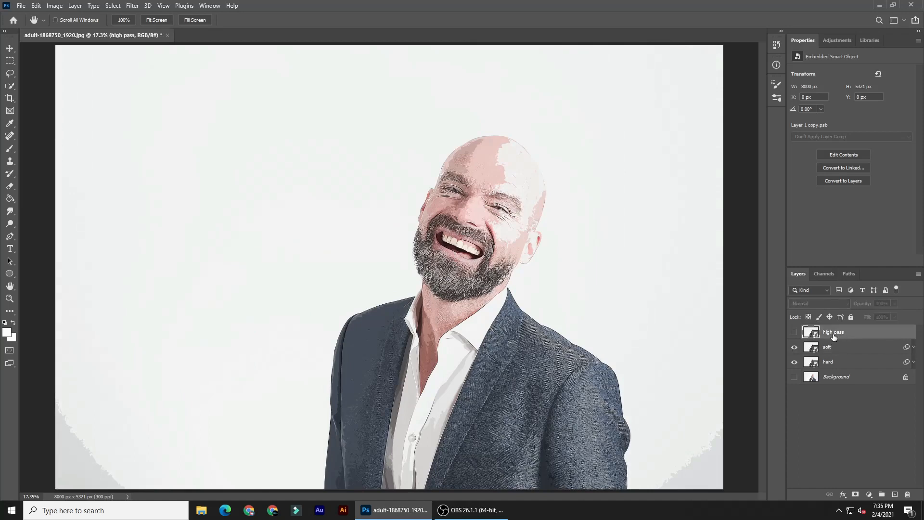
pyautogui.click(794, 333)
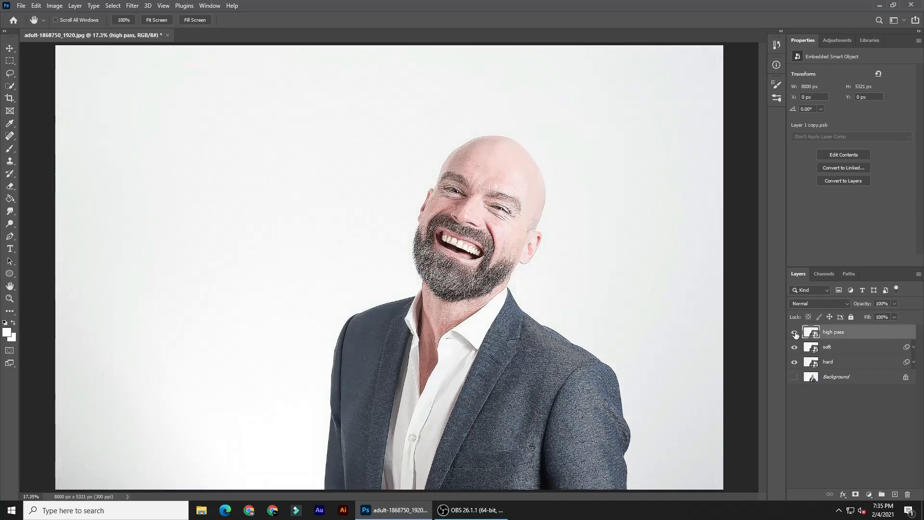
pyautogui.click(133, 5)
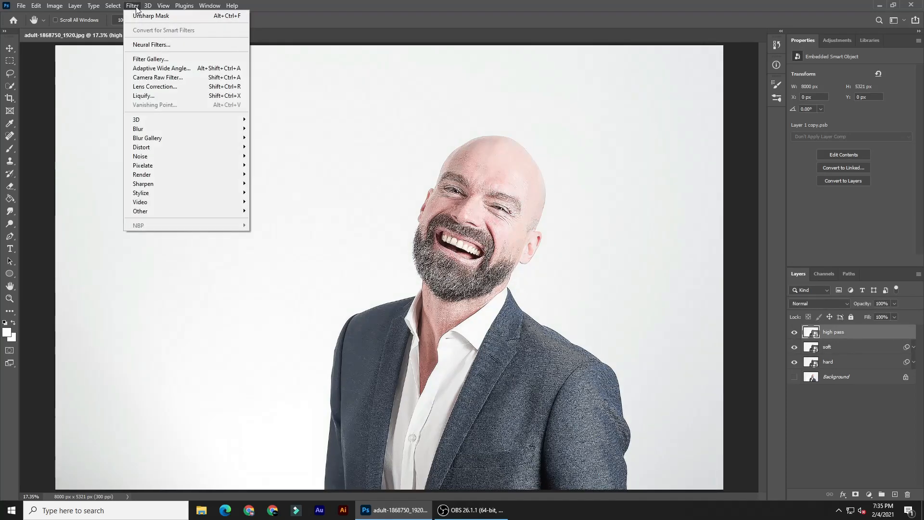
pyautogui.moveTo(161, 212)
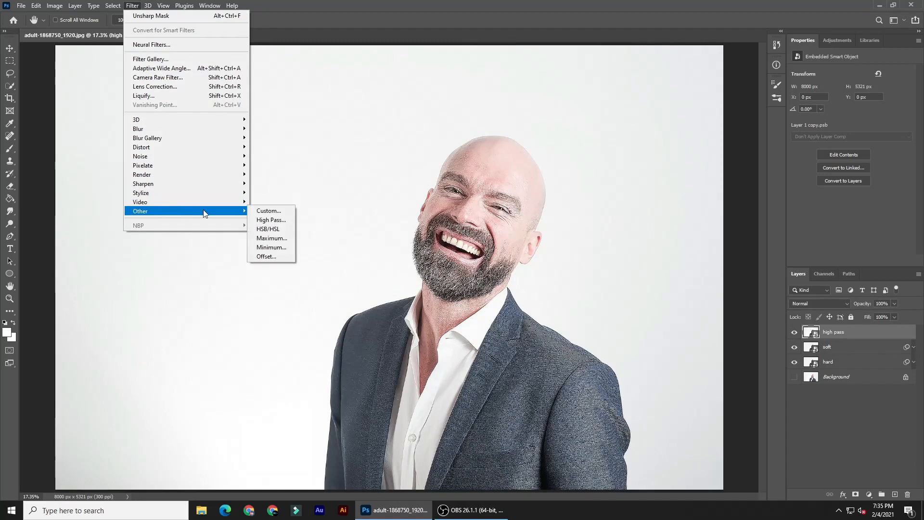
pyautogui.click(272, 220)
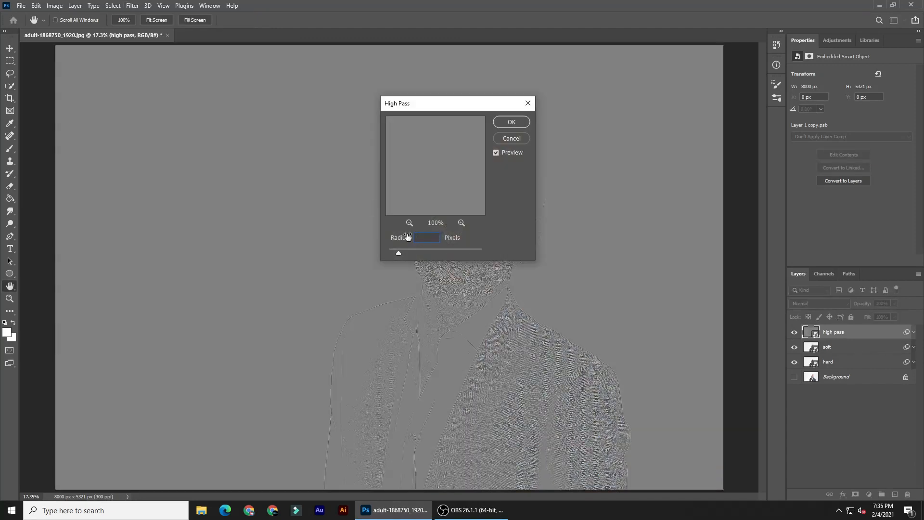
pyautogui.write('2')
pyautogui.click(513, 122)
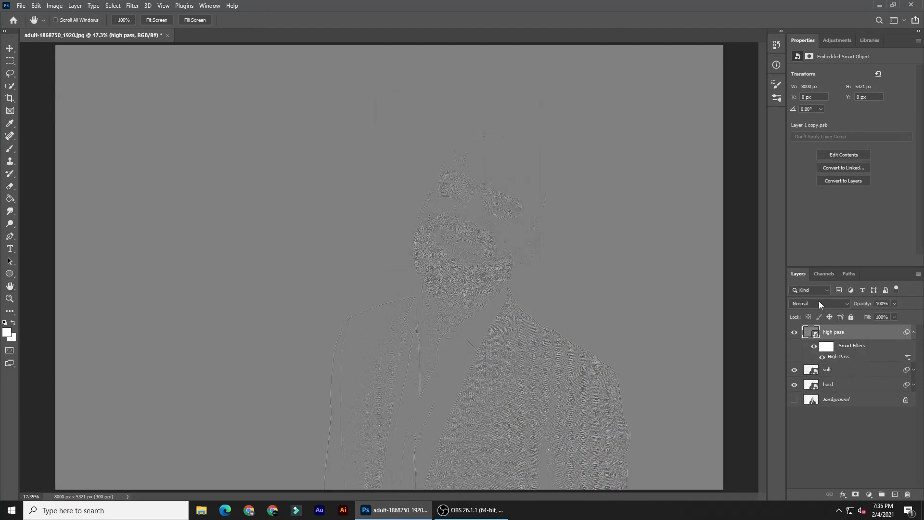
# Set the high pass layer's blend mode to Overlay and group it with the soft and hard layers.
pyautogui.click(819, 301)
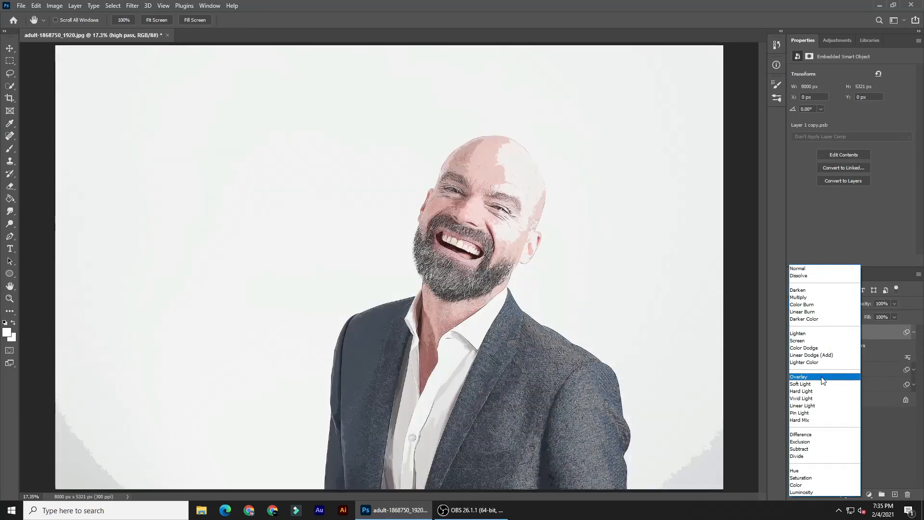
pyautogui.click(823, 381)
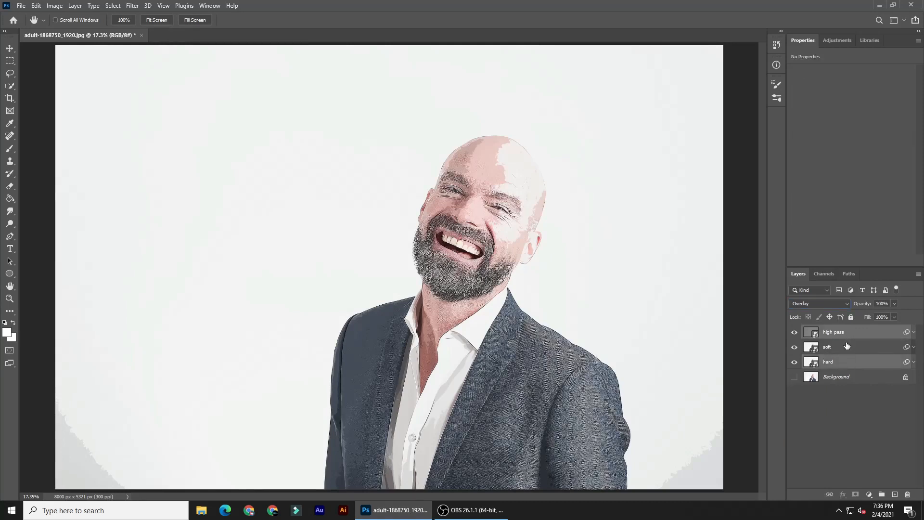
pyautogui.keyDown('ctrl'); pyautogui.click(847, 346); pyautogui.keyUp('ctrl')
pyautogui.moveTo(846, 337); pyautogui.dragTo(885, 495)
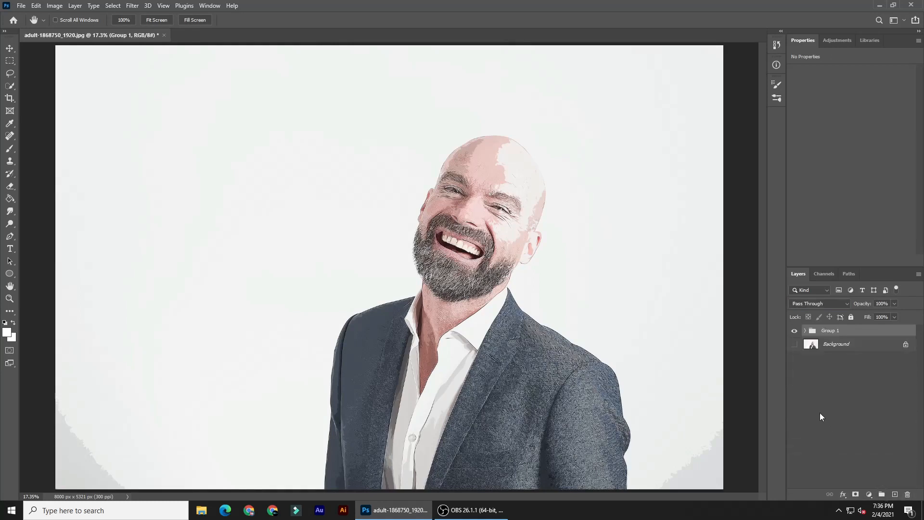
# Add a Levels adjustment layer above the group and raise its black input level to 76.
pyautogui.click(869, 494)
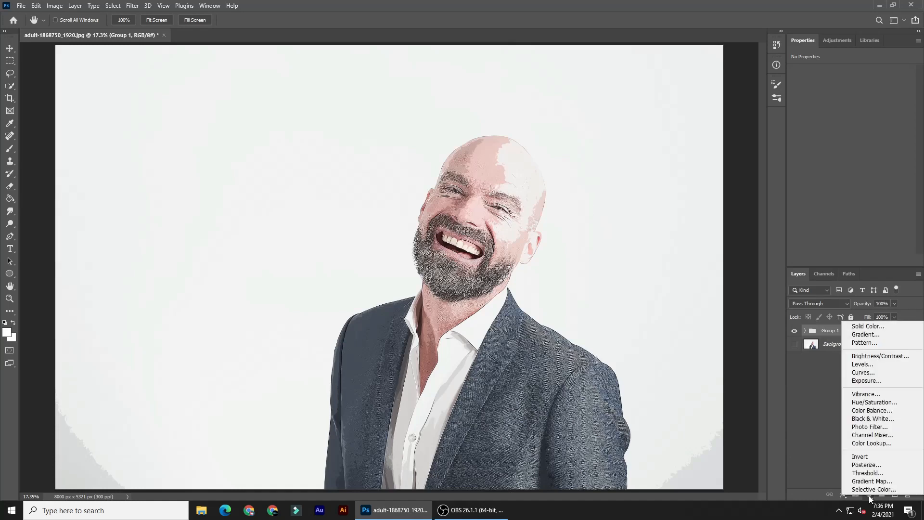
pyautogui.click(874, 365)
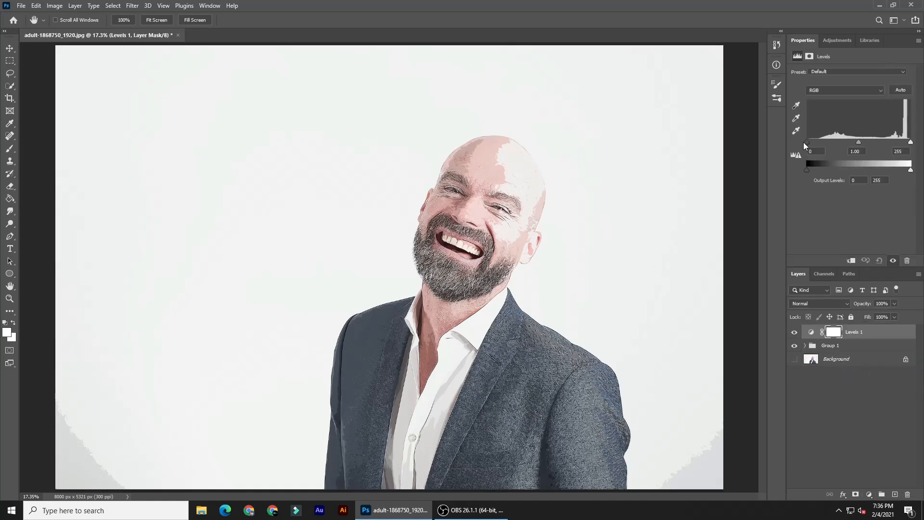
pyautogui.moveTo(804, 143); pyautogui.dragTo(839, 146)
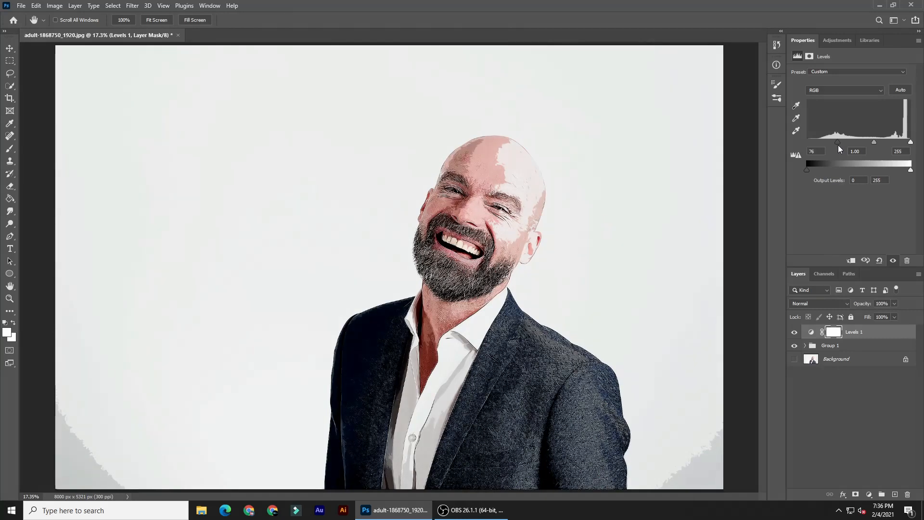
# Add a Vibrance adjustment layer with vibrance +12 and saturation +5.
pyautogui.click(869, 494)
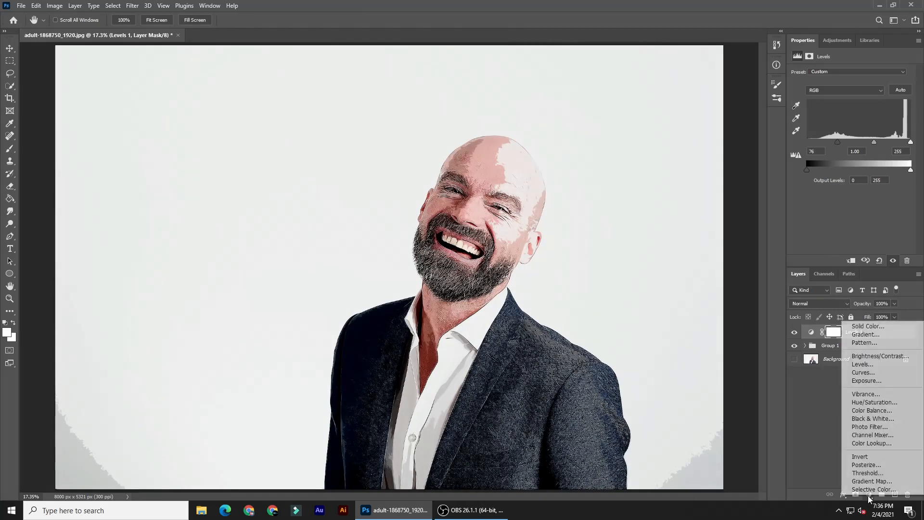
pyautogui.click(877, 391)
pyautogui.moveTo(851, 83); pyautogui.dragTo(853, 82)
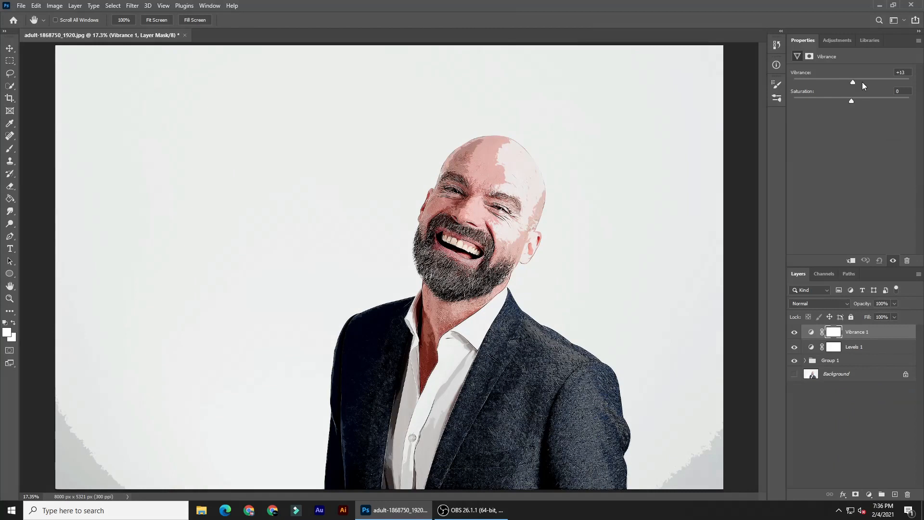
# Add a Color Balance adjustment layer, shifting the midtones and setting shadows to +6, -9, -3 and highlights to -6, -6, +2.
pyautogui.click(868, 494)
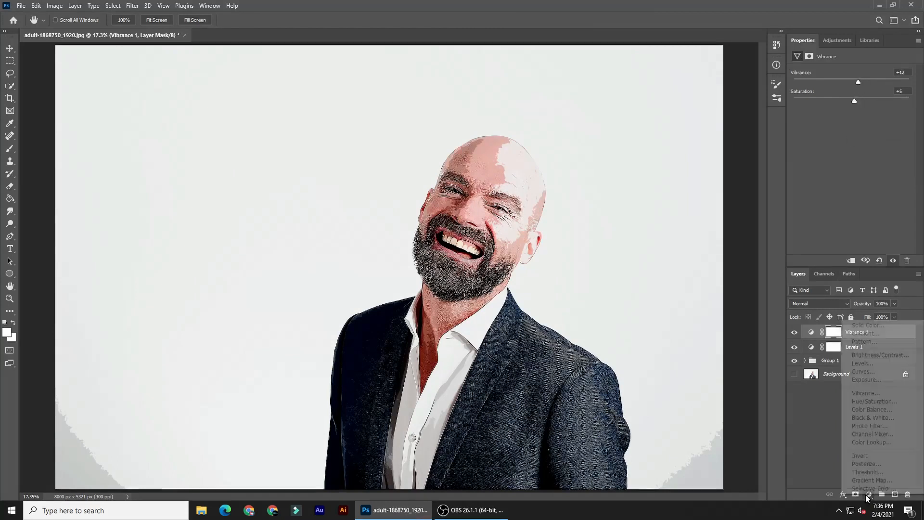
pyautogui.click(867, 410)
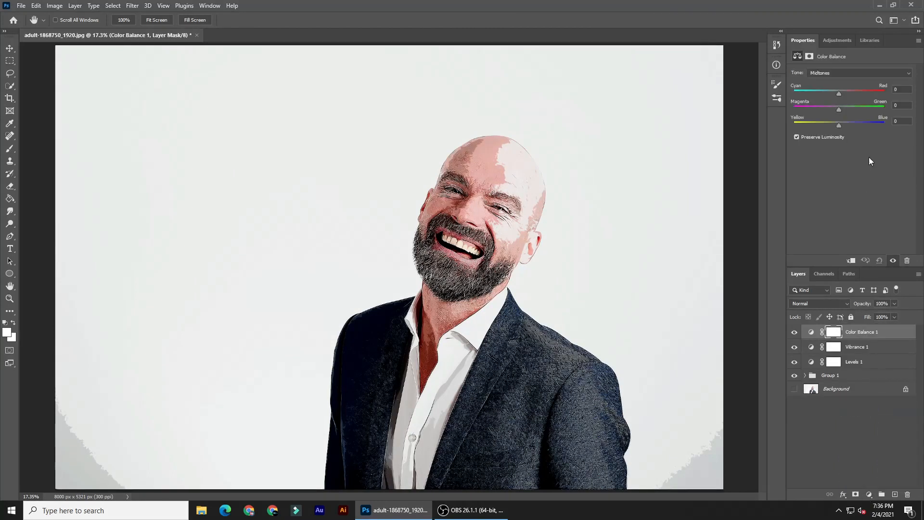
pyautogui.moveTo(839, 93); pyautogui.dragTo(840, 93)
pyautogui.click(846, 73)
pyautogui.click(843, 80)
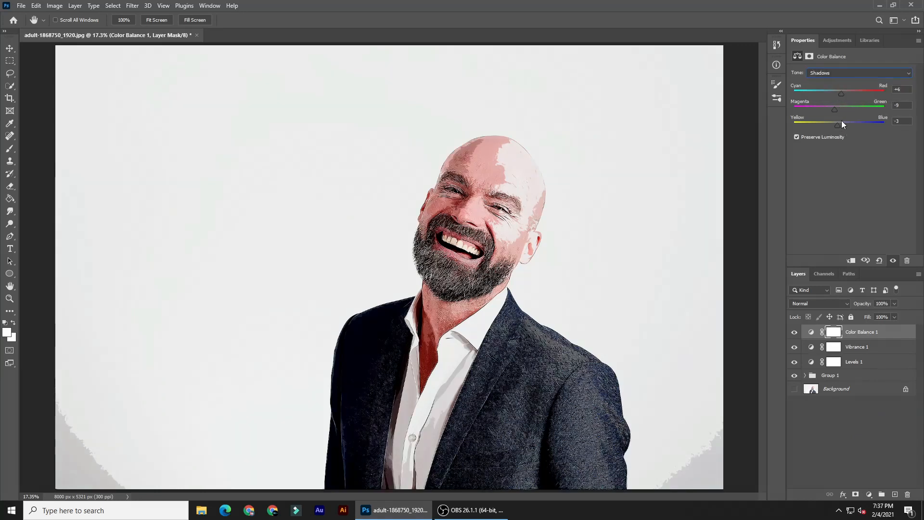
pyautogui.click(847, 74)
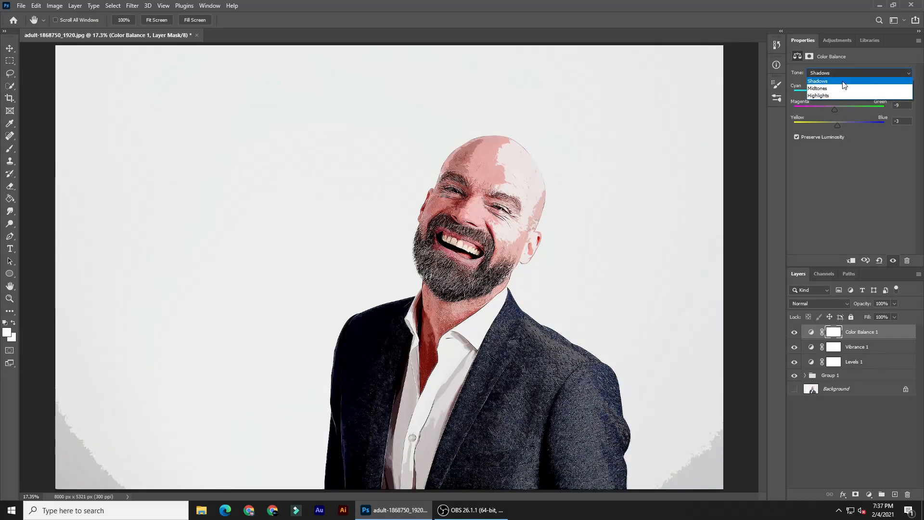
pyautogui.click(838, 94)
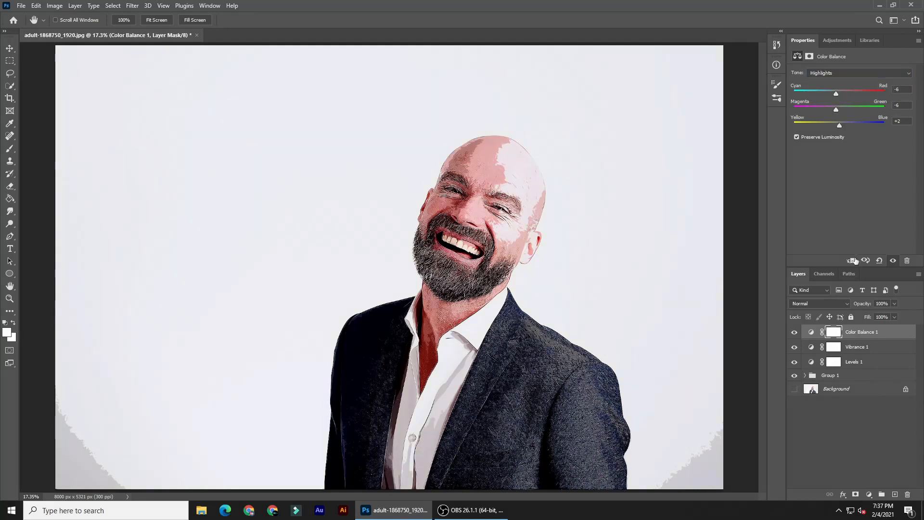
# Group the Color Balance, Vibrance and Levels adjustment layers together.
pyautogui.keyDown('shift'); pyautogui.click(872, 351); pyautogui.keyUp('shift')
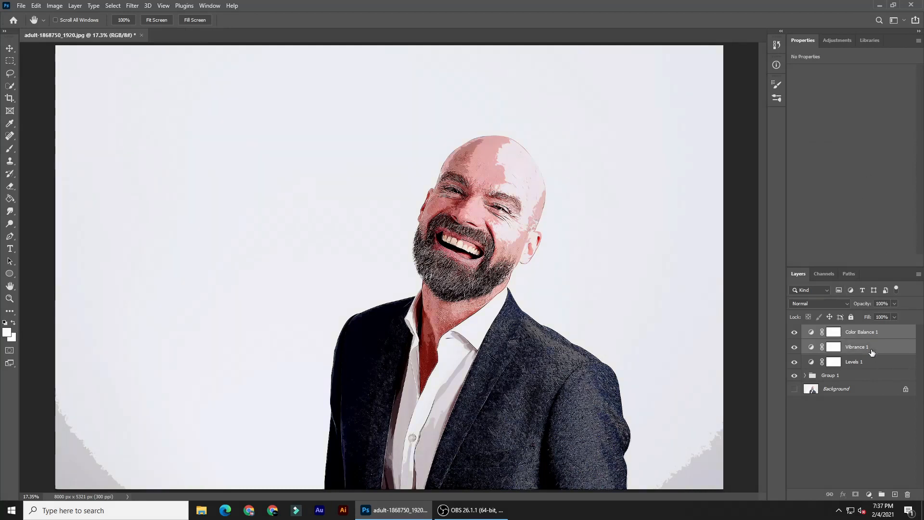
pyautogui.keyDown('shift'); pyautogui.click(872, 362); pyautogui.keyUp('shift')
pyautogui.moveTo(872, 351); pyautogui.dragTo(882, 494)
# Compare the artwork with the original photo by hiding and showing both groups, and inspect the face up close.
pyautogui.press('v')
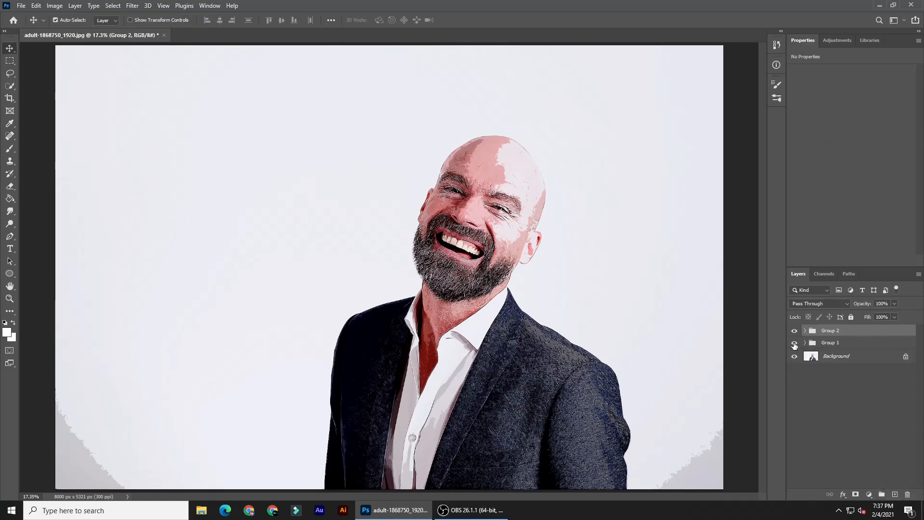
pyautogui.moveTo(795, 345); pyautogui.dragTo(794, 334)
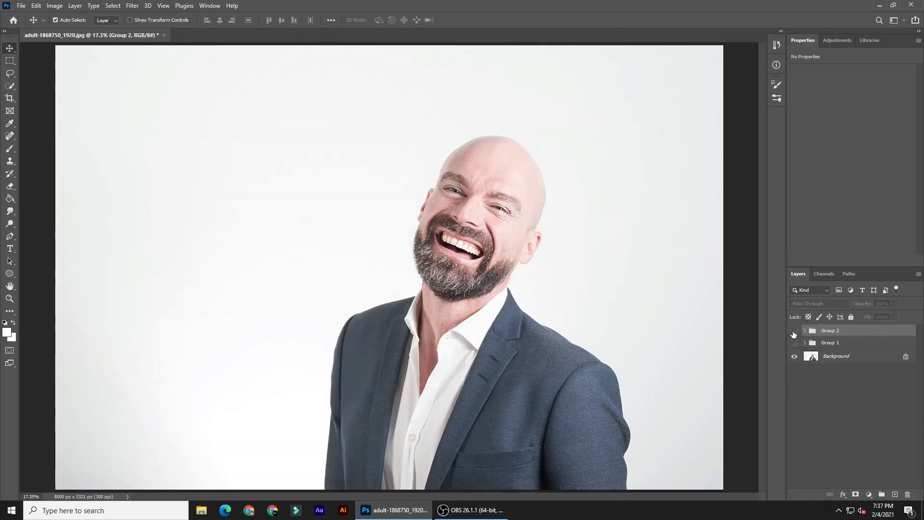
pyautogui.click(794, 330)
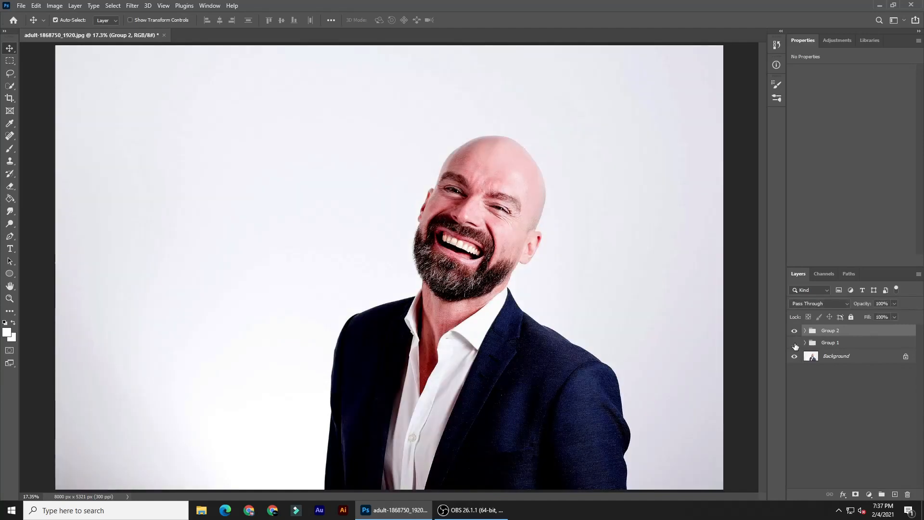
pyautogui.click(795, 343)
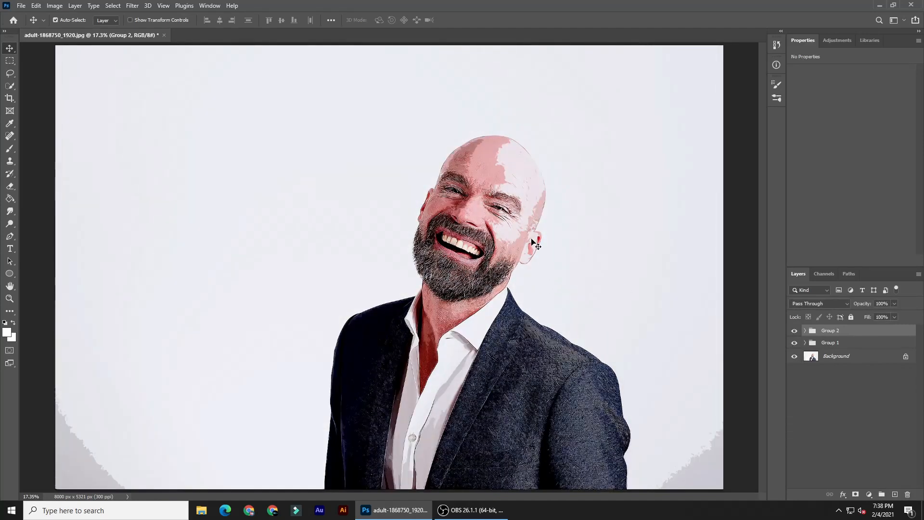
pyautogui.press('z')
pyautogui.moveTo(526, 232); pyautogui.dragTo(526, 233)
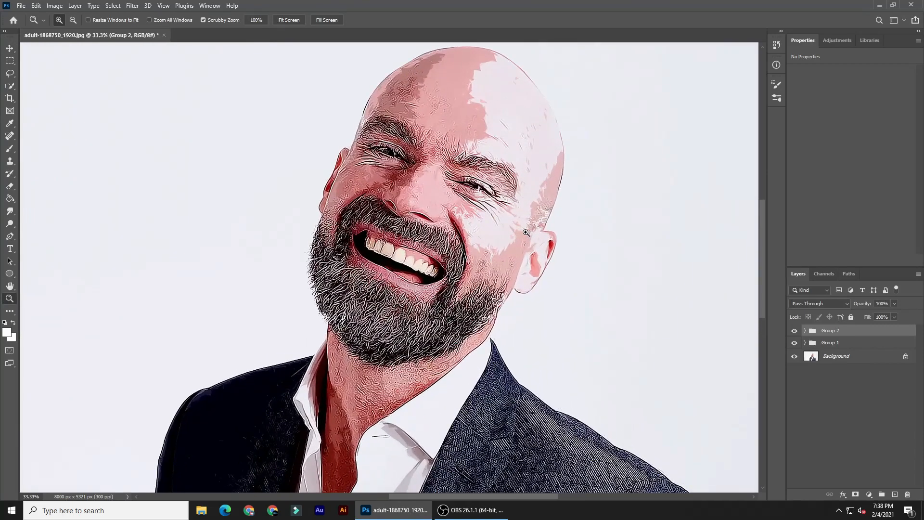